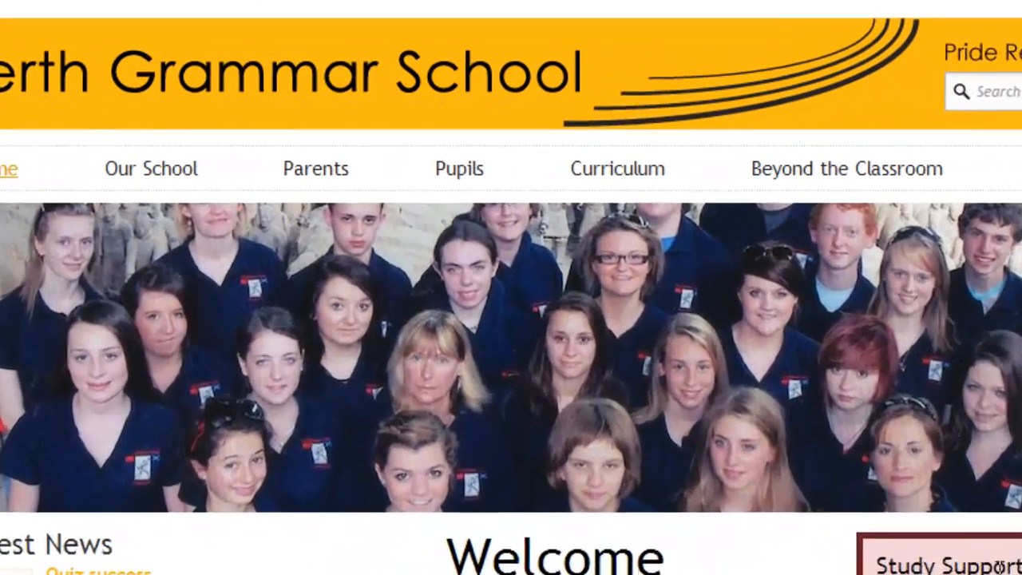
# Go from the Perth Grammar School Pupils menu to the GLOW page, then follow its GLOW link to the Glow login page
pyautogui.moveTo(469, 181)
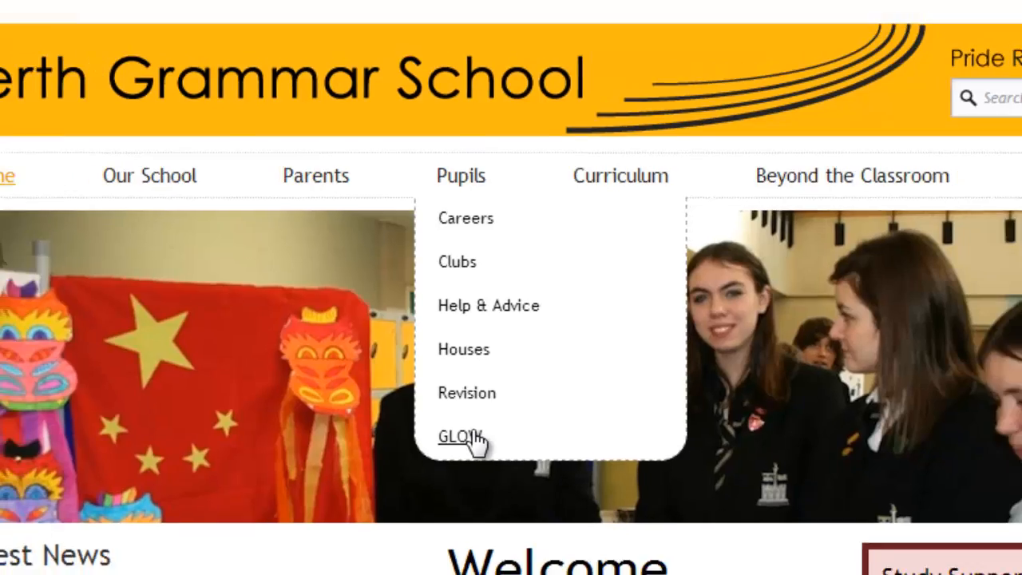
pyautogui.click(471, 449)
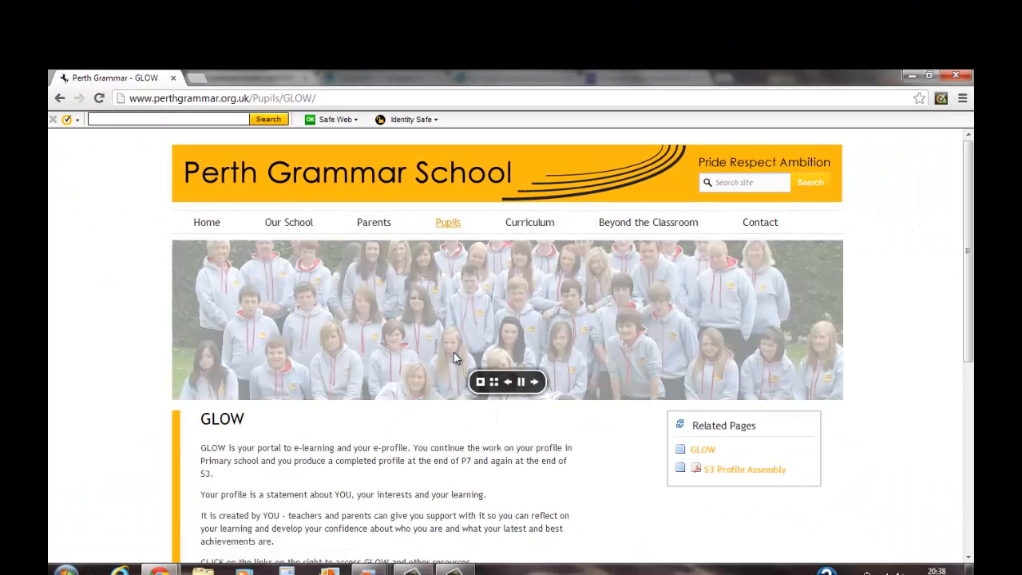
pyautogui.scroll(-1, 452, 368)
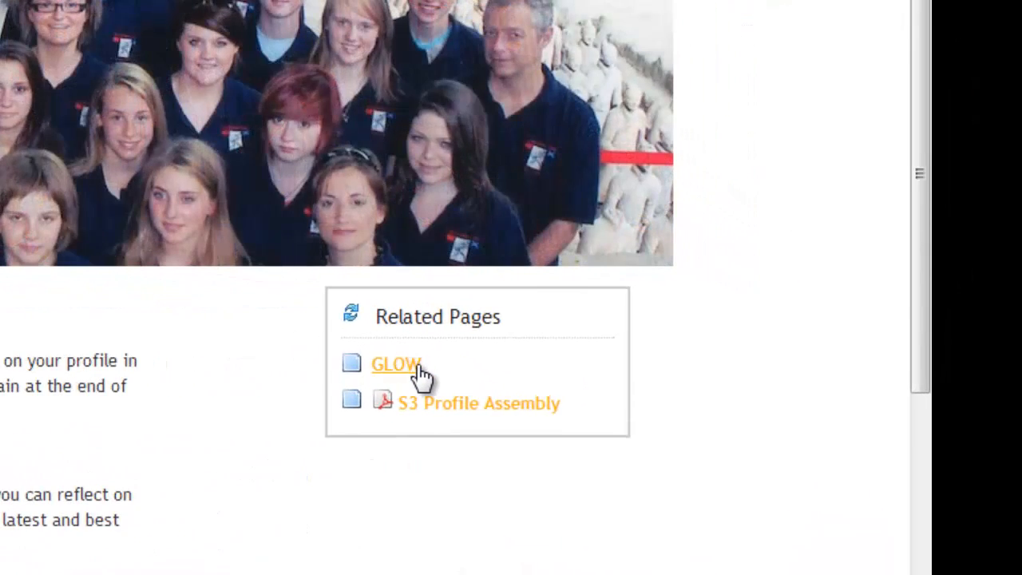
pyautogui.click(419, 368)
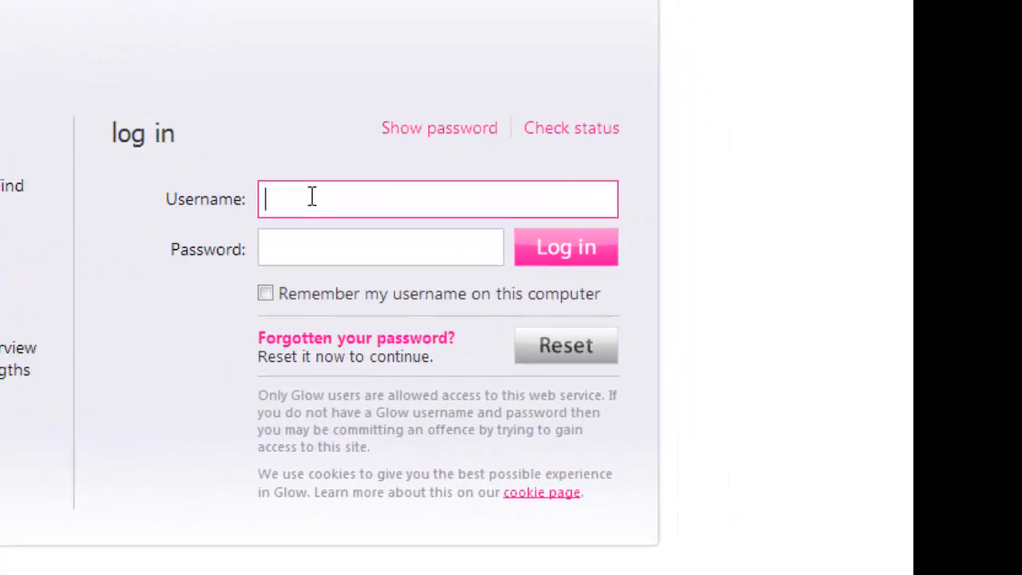
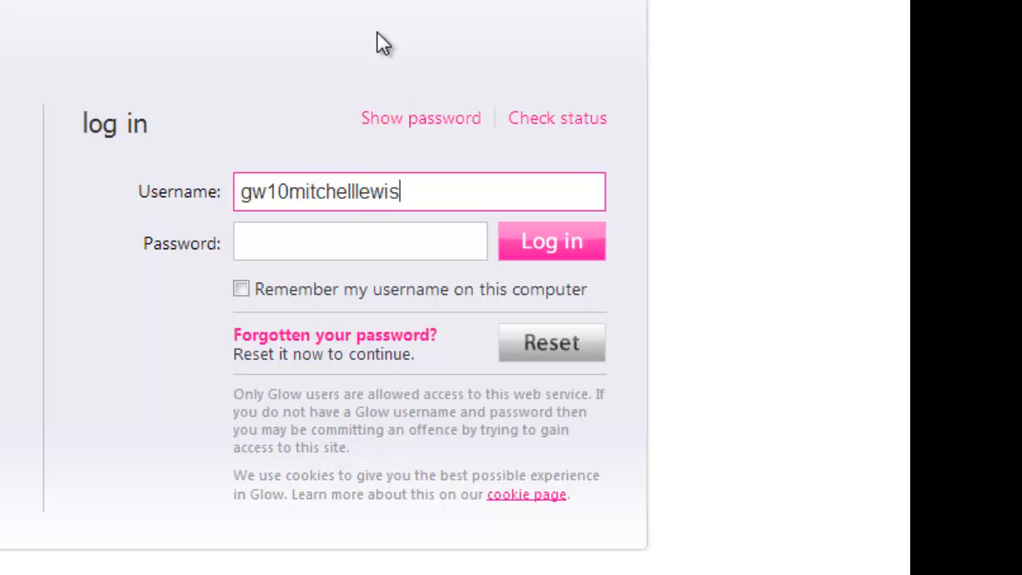
# Enter the pupil's Glow username and account password on the login form
pyautogui.click(305, 247)
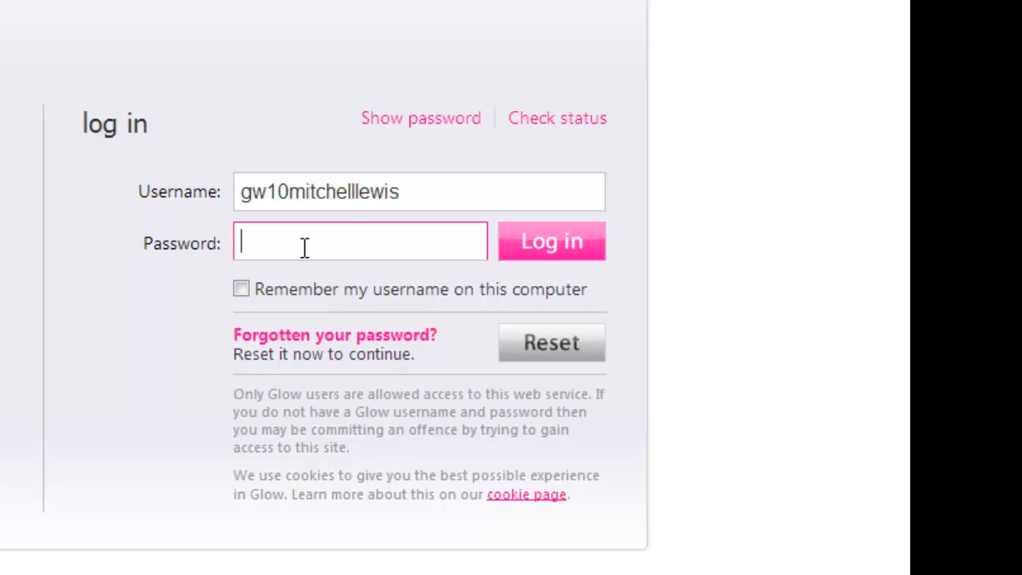
pyautogui.write('••••••••••')
# Log in to Glow and open My Stuff > My Blogs to list the pupil's blogs
pyautogui.click(575, 244)
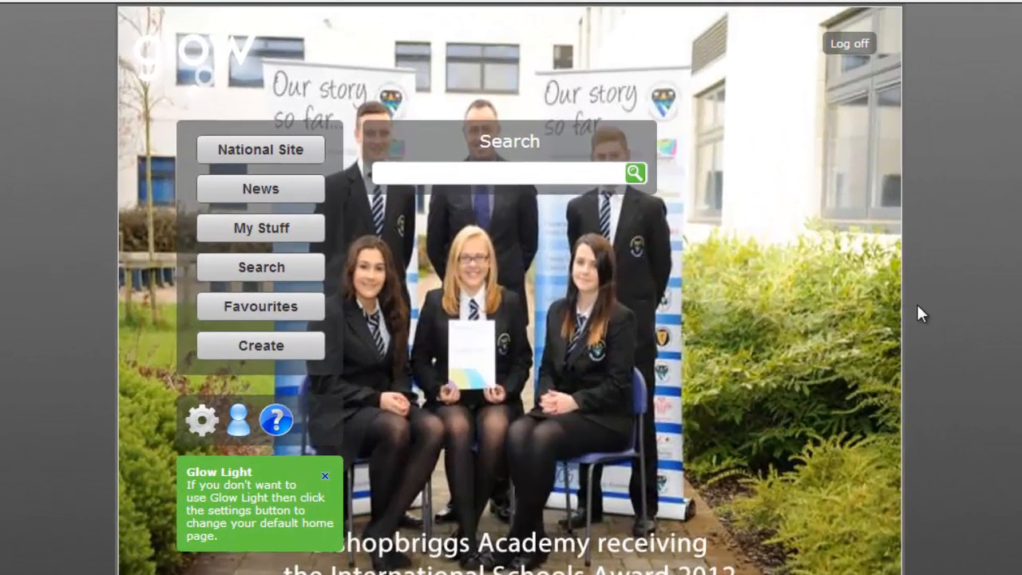
pyautogui.click(276, 230)
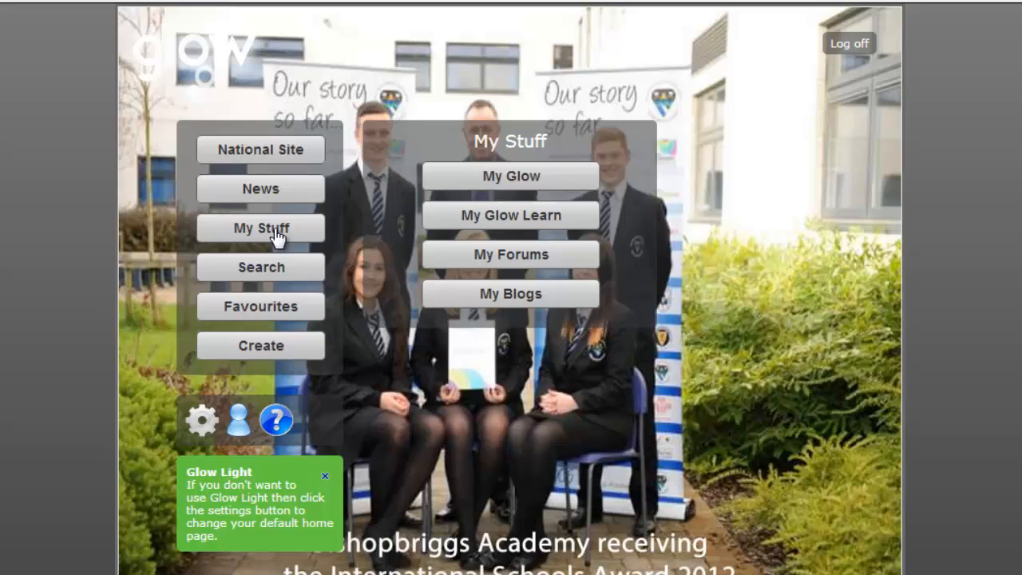
pyautogui.click(504, 296)
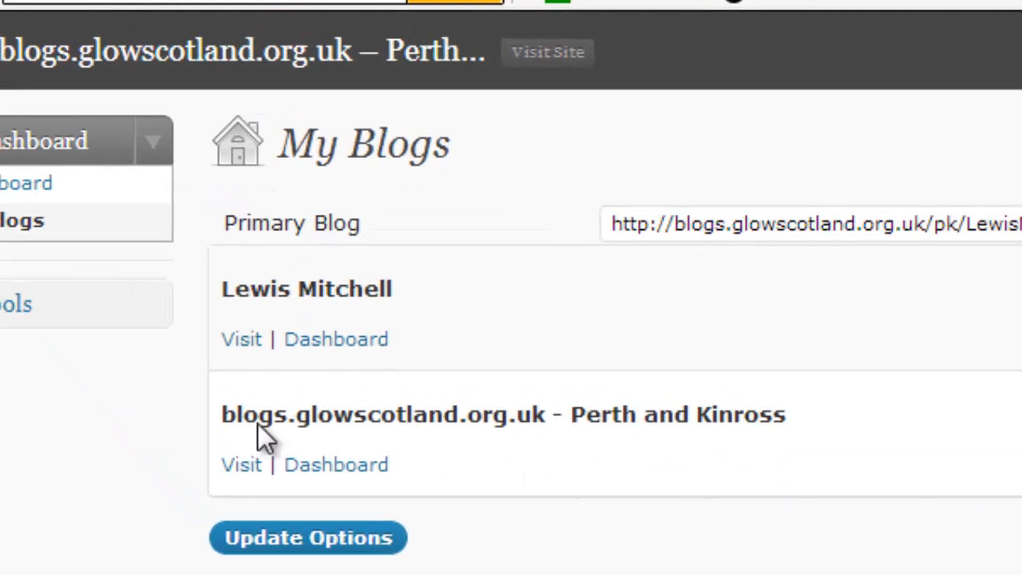
# Visit the pupil's primary e-portfolio blog and browse its My Profile page sections
pyautogui.click(243, 344)
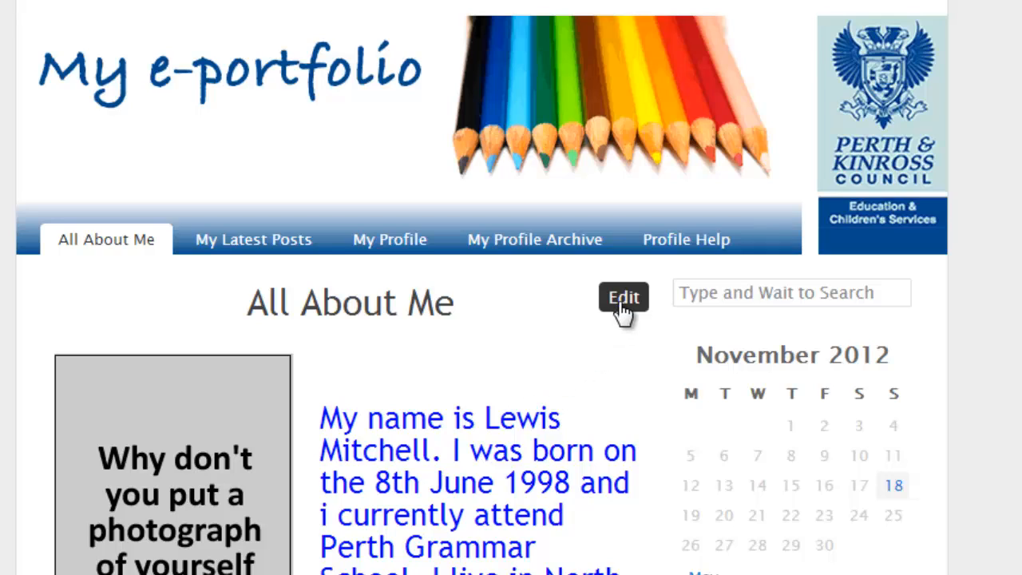
pyautogui.click(382, 241)
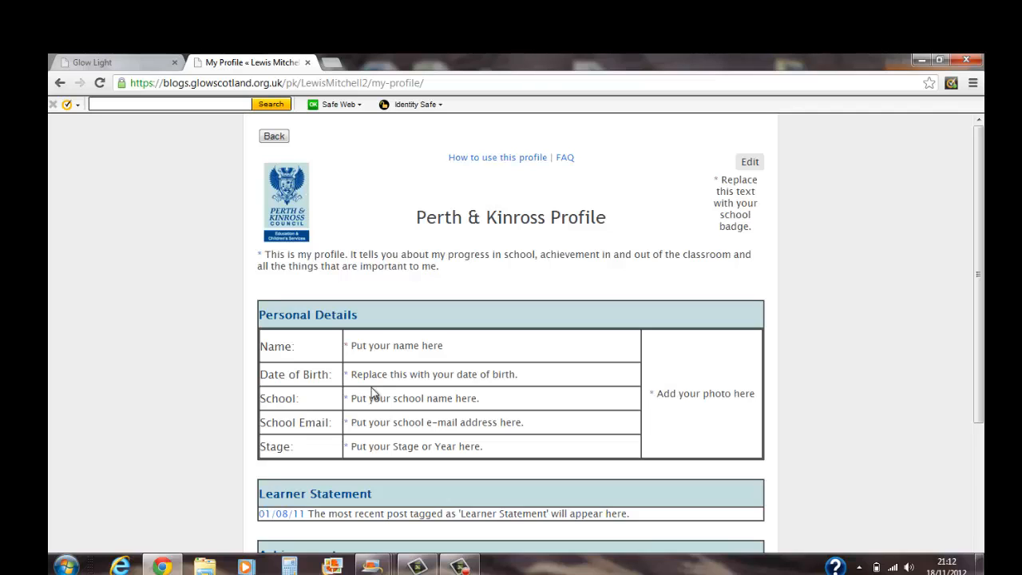
pyautogui.scroll(-3, 376, 394)
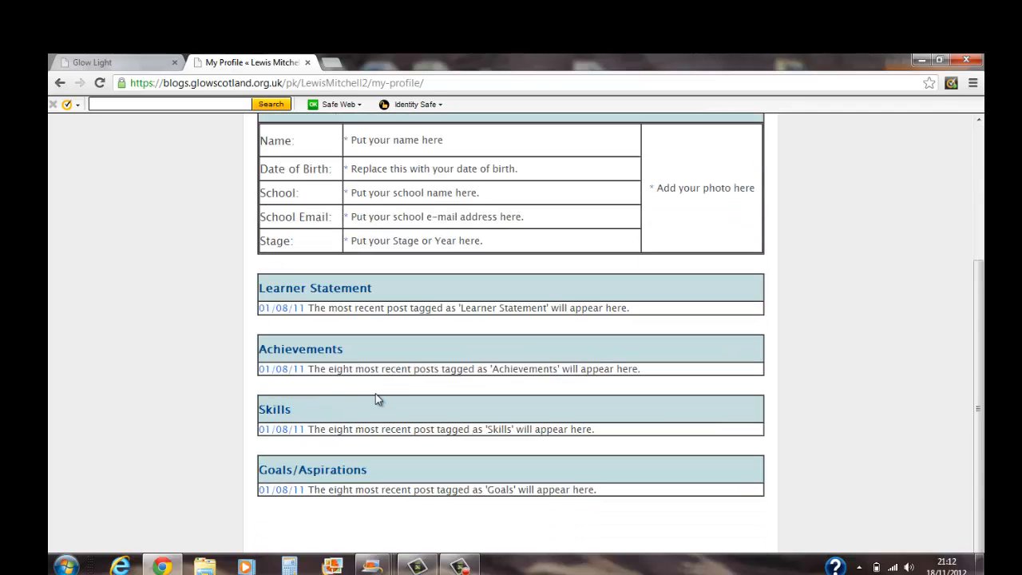
pyautogui.scroll(2, 376, 394)
pyautogui.scroll(1, 376, 395)
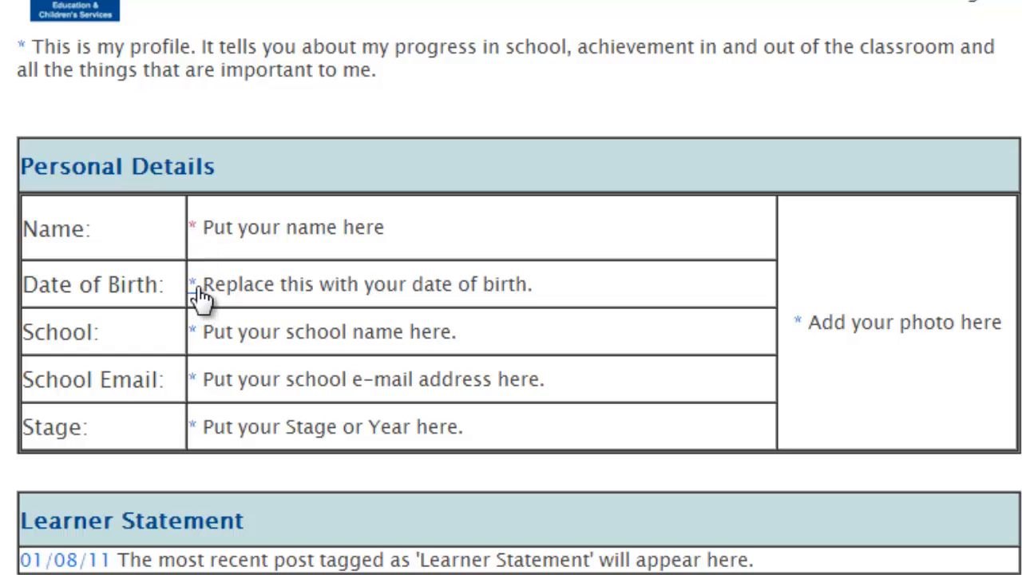
# Edit the Name of Pupil post, replacing 'Put your name here' with the pupil's full name, and update it
pyautogui.click(193, 229)
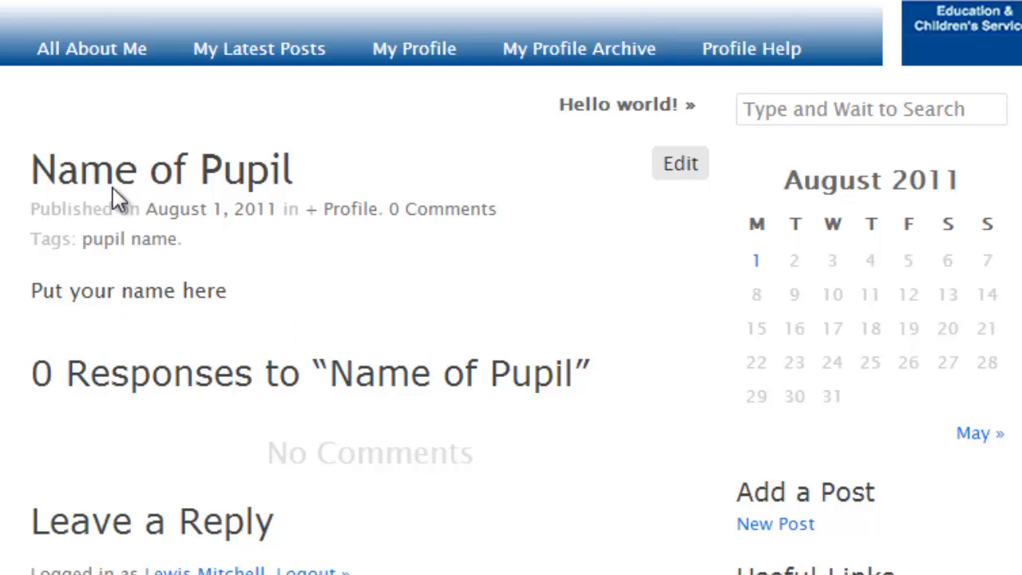
pyautogui.click(689, 170)
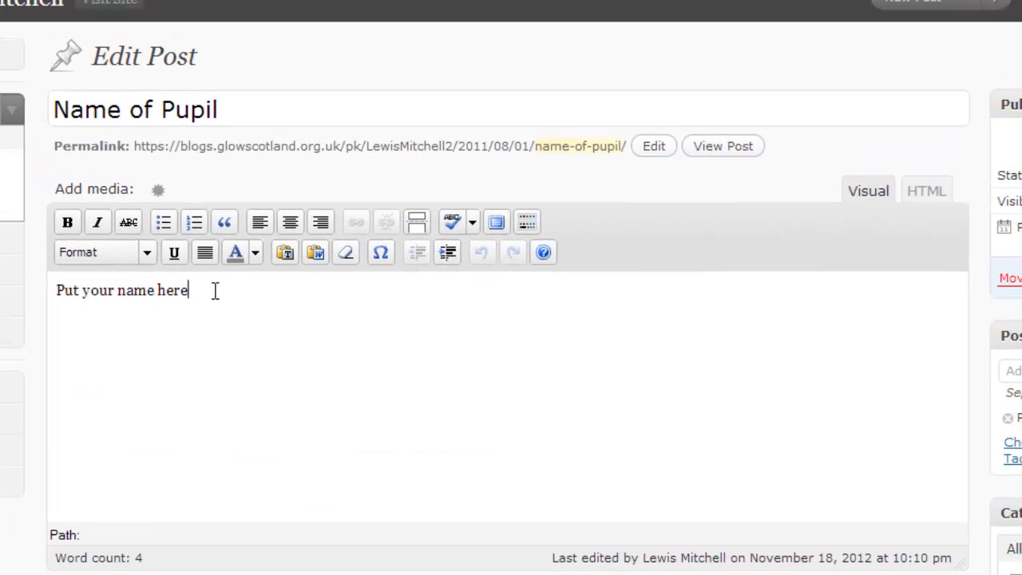
pyautogui.moveTo(215, 291); pyautogui.dragTo(27, 306)
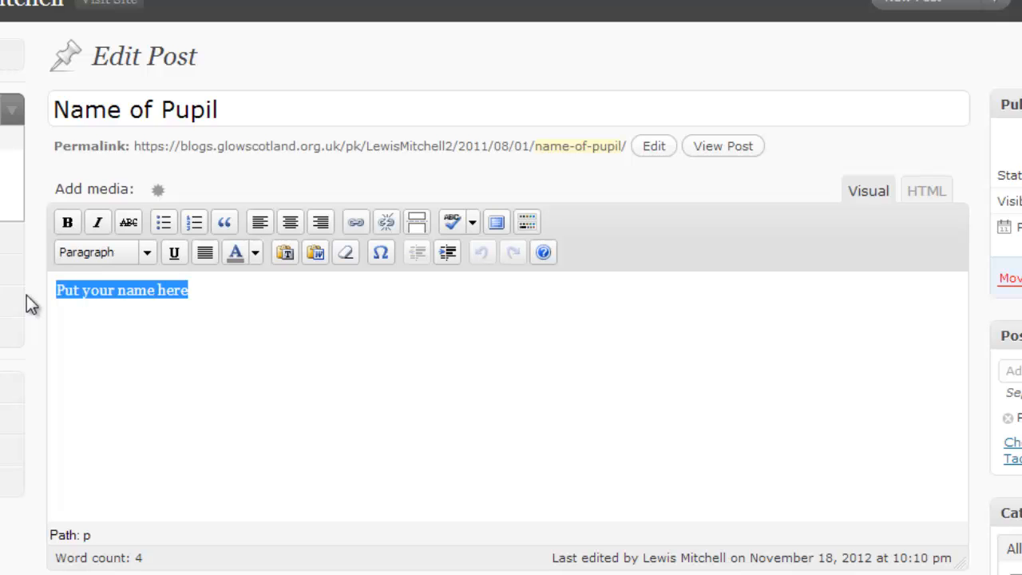
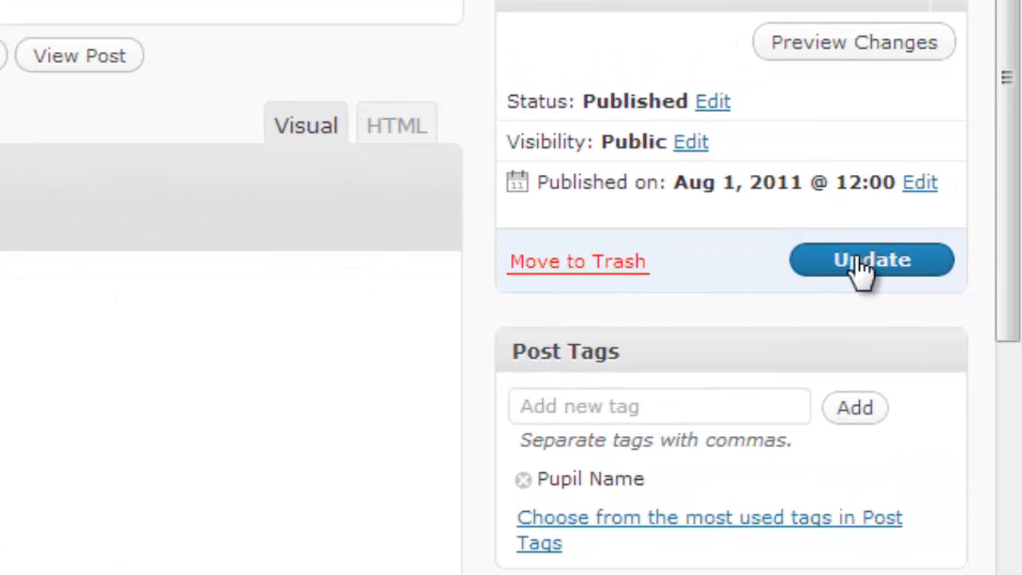
pyautogui.click(858, 264)
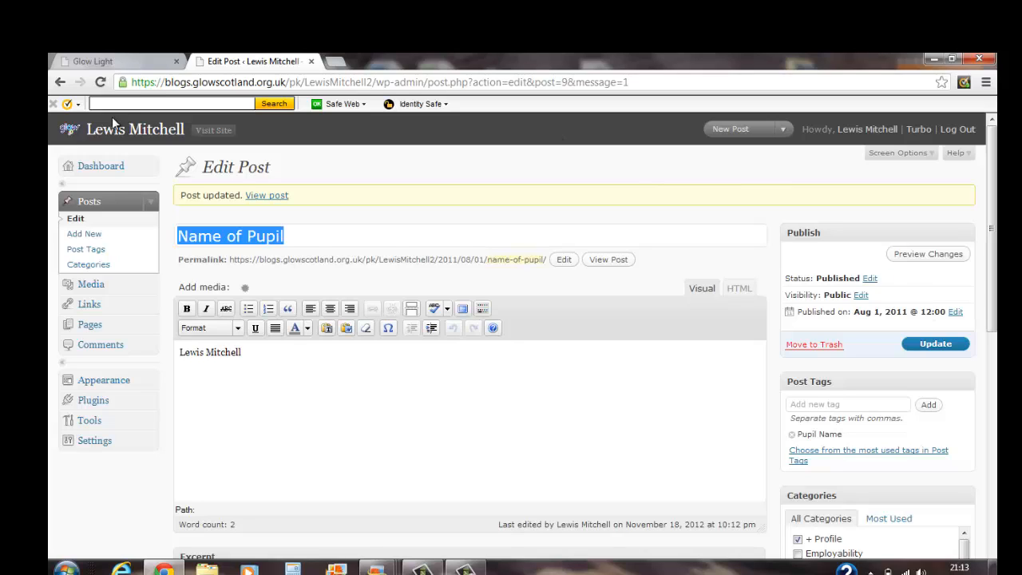
pyautogui.click(207, 133)
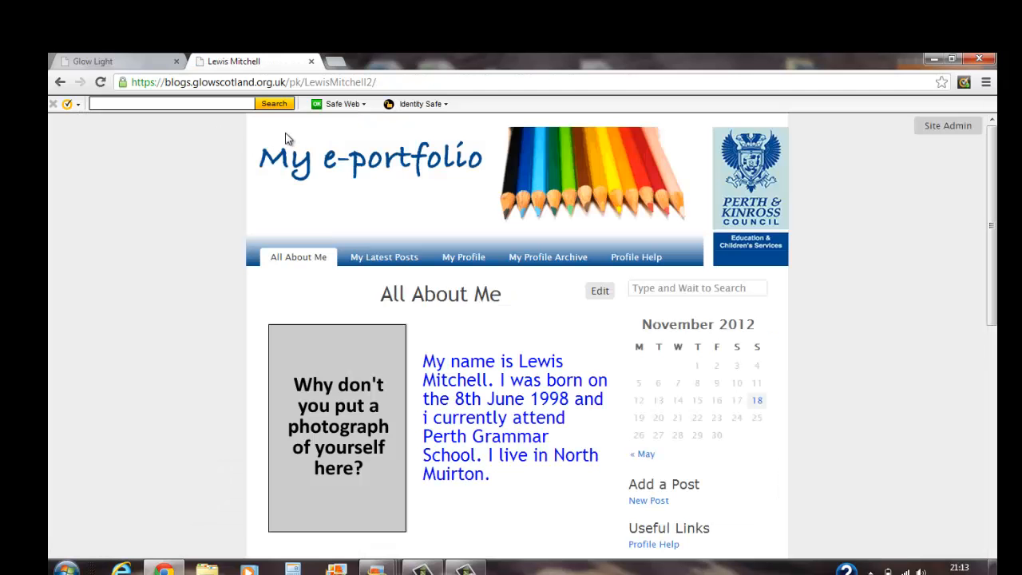
pyautogui.click(463, 260)
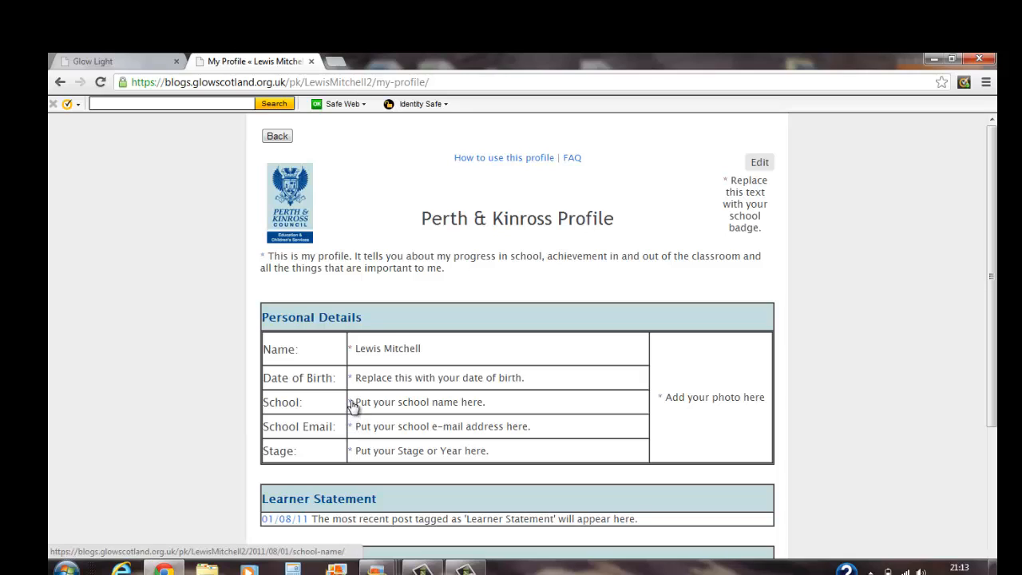
pyautogui.click(276, 137)
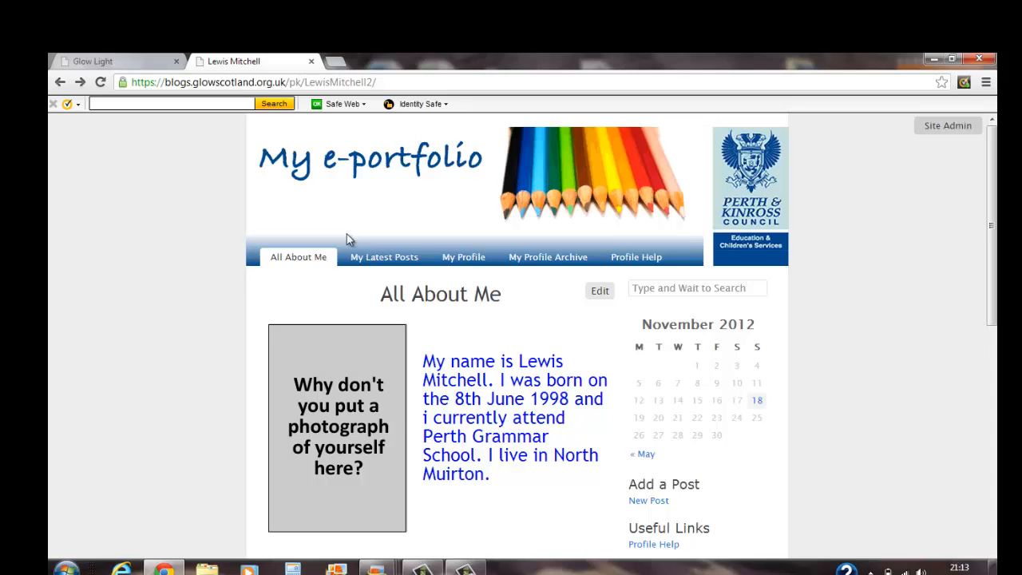
pyautogui.click(463, 260)
pyautogui.scroll(-3, 461, 255)
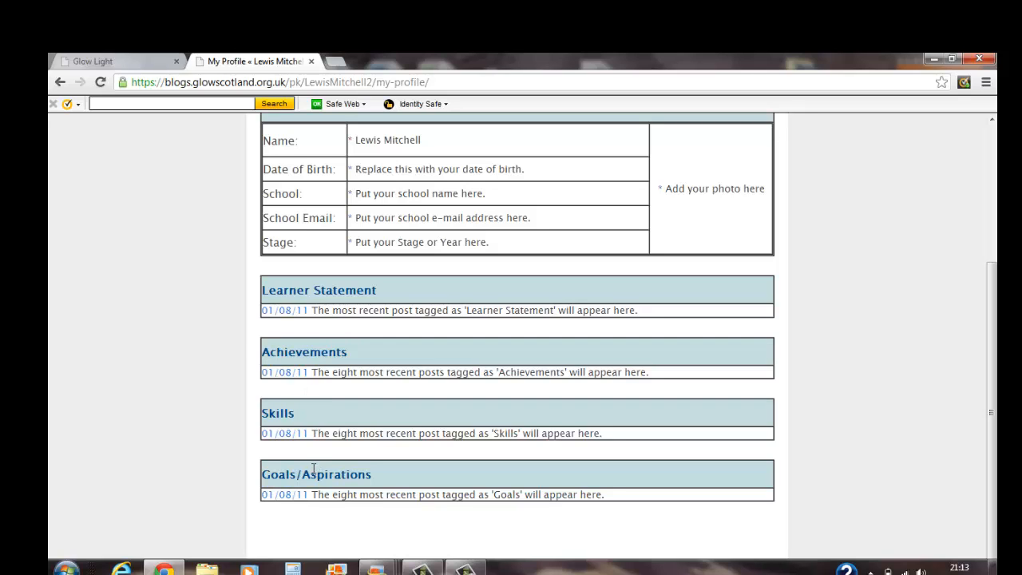
pyautogui.scroll(3, 321, 469)
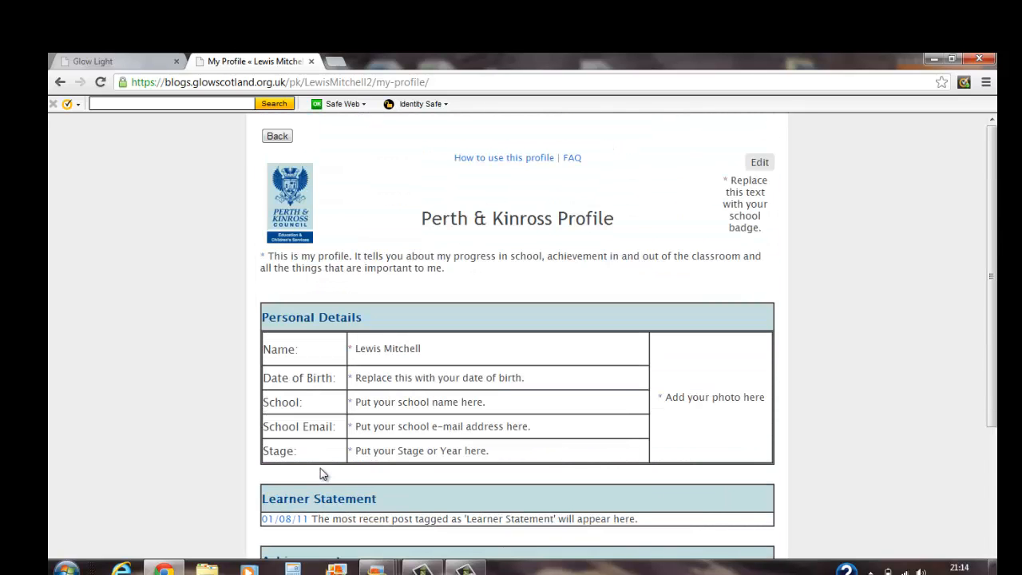
pyautogui.click(277, 137)
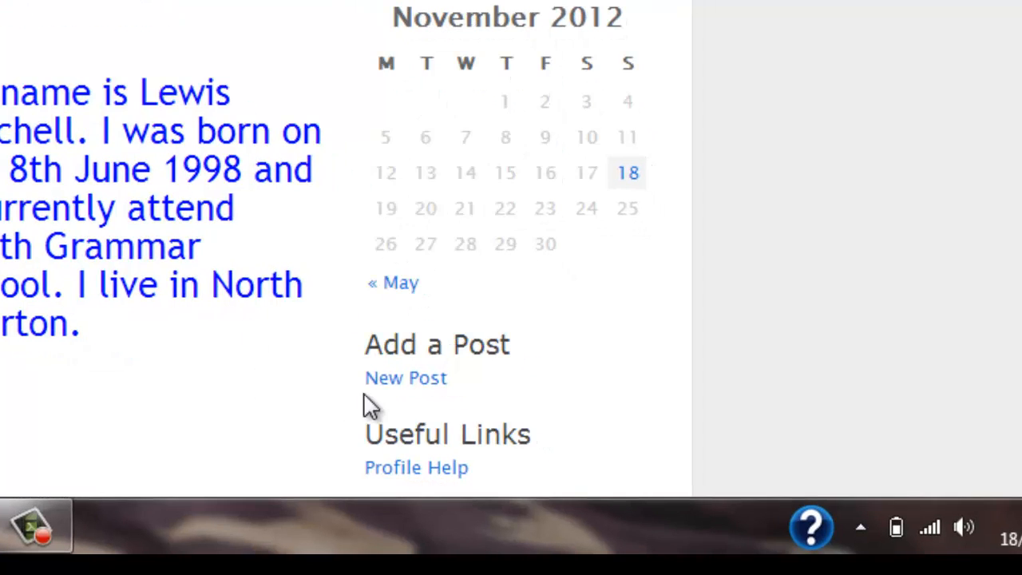
# Create a post titled 'Remembrance Assembly' describing taking part, producing a script and overcoming nerves
pyautogui.click(392, 384)
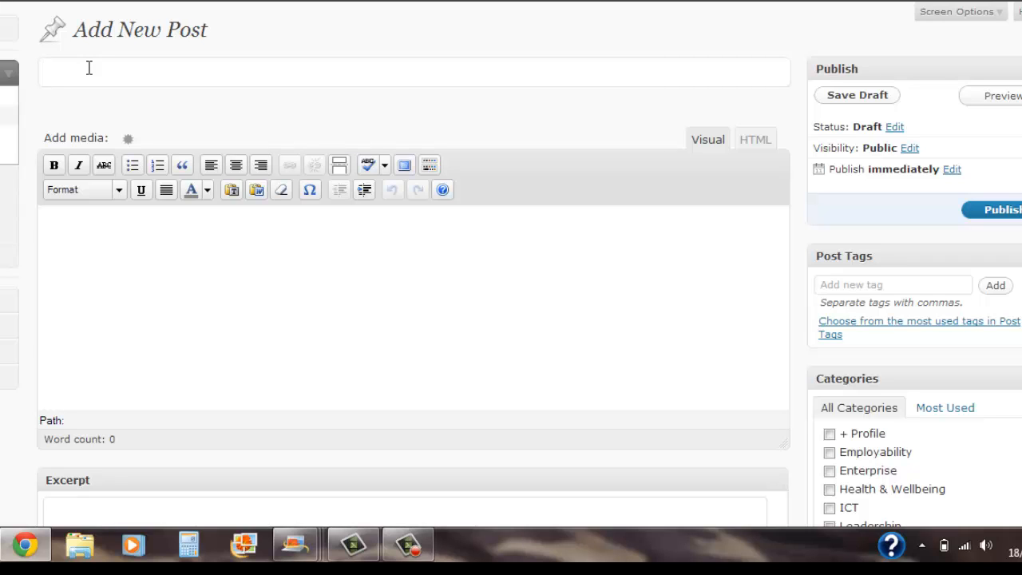
pyautogui.write('Remembrance')
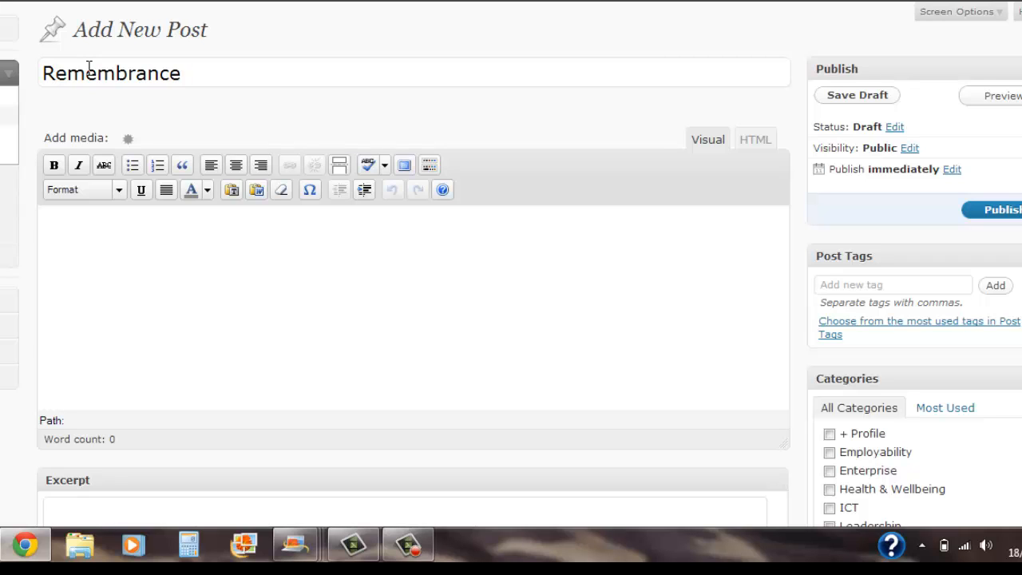
pyautogui.write(' Assembly')
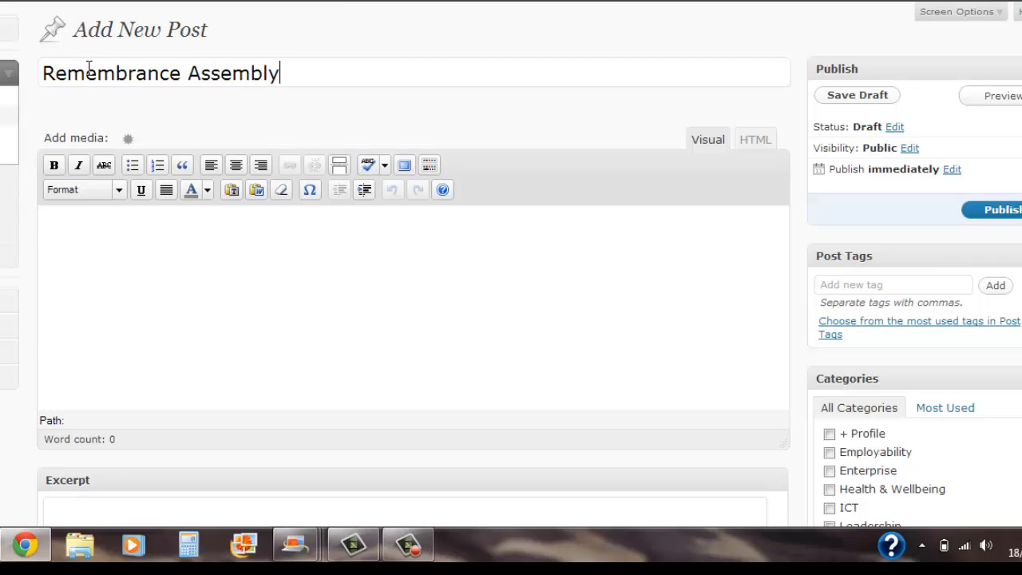
pyautogui.click(93, 231)
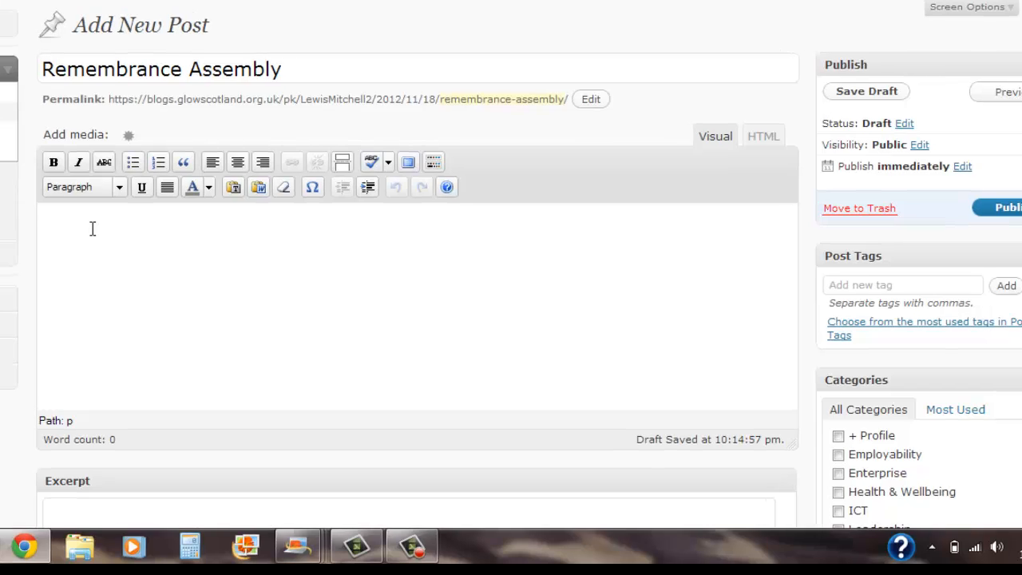
pyautogui.write('I ')
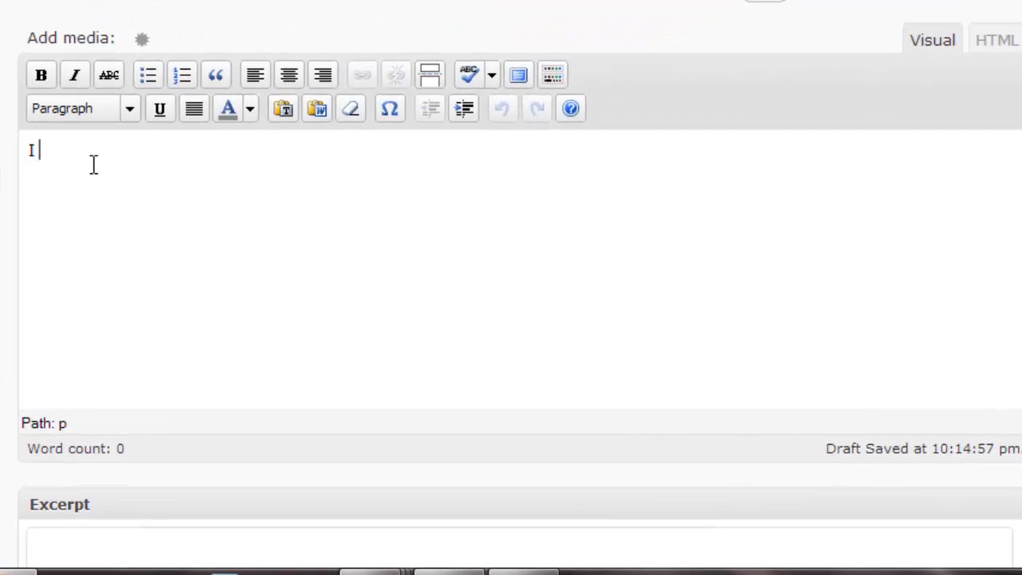
pyautogui.write('had been asked ')
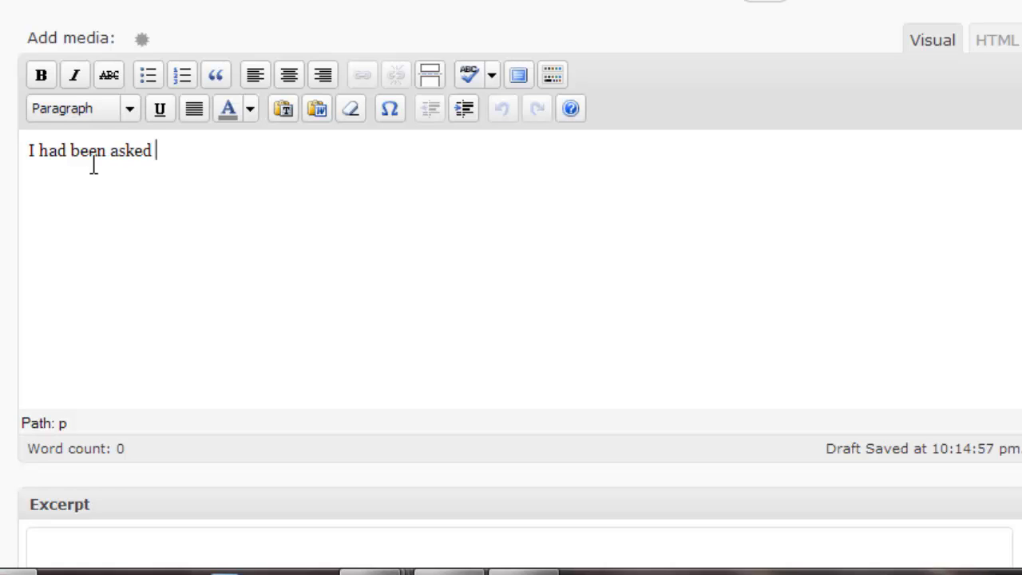
pyautogui.write('to take part in ')
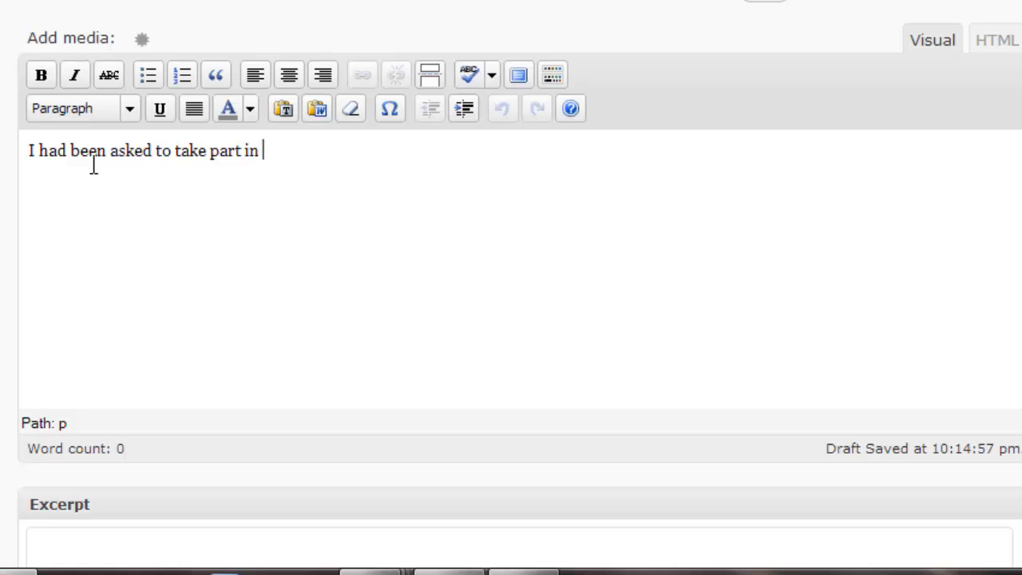
pyautogui.write('an assemb')
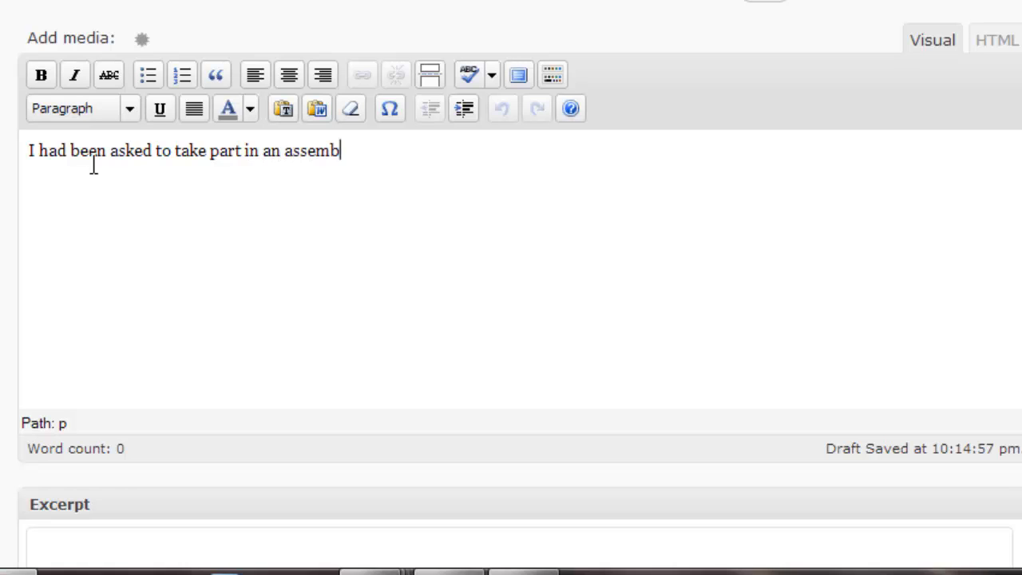
pyautogui.write('ly ab')
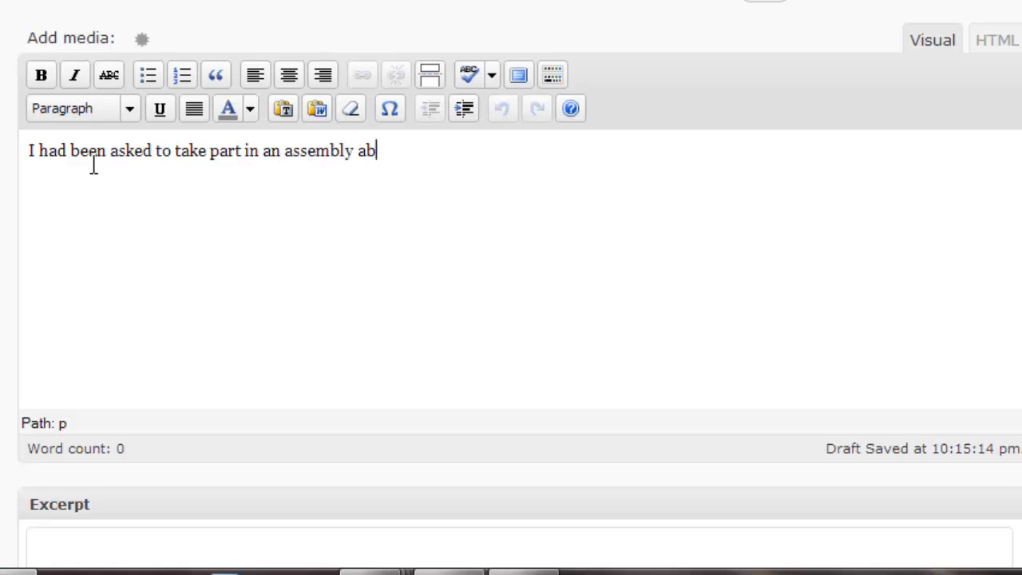
pyautogui.write('out remembrance')
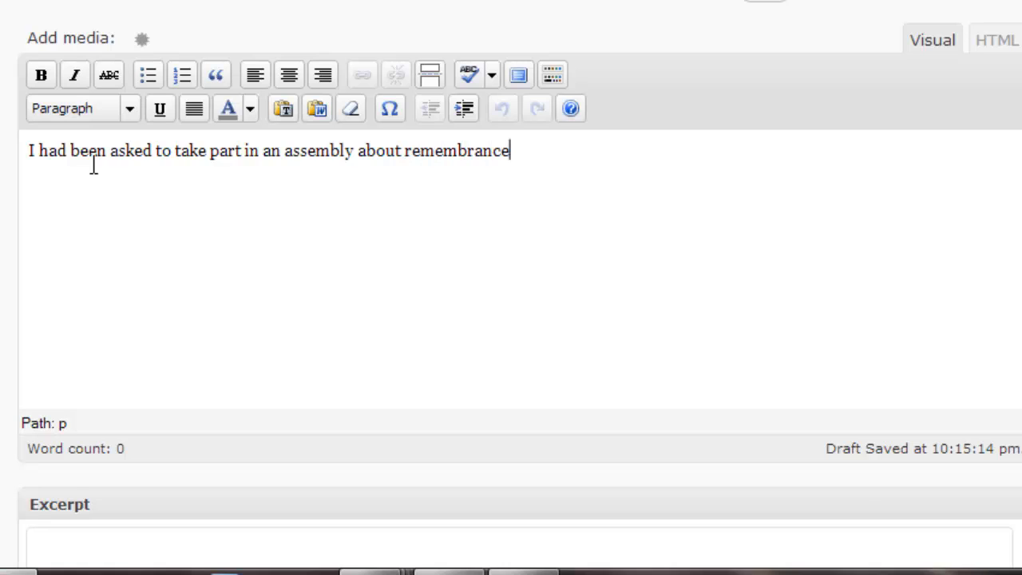
pyautogui.write('. I took part')
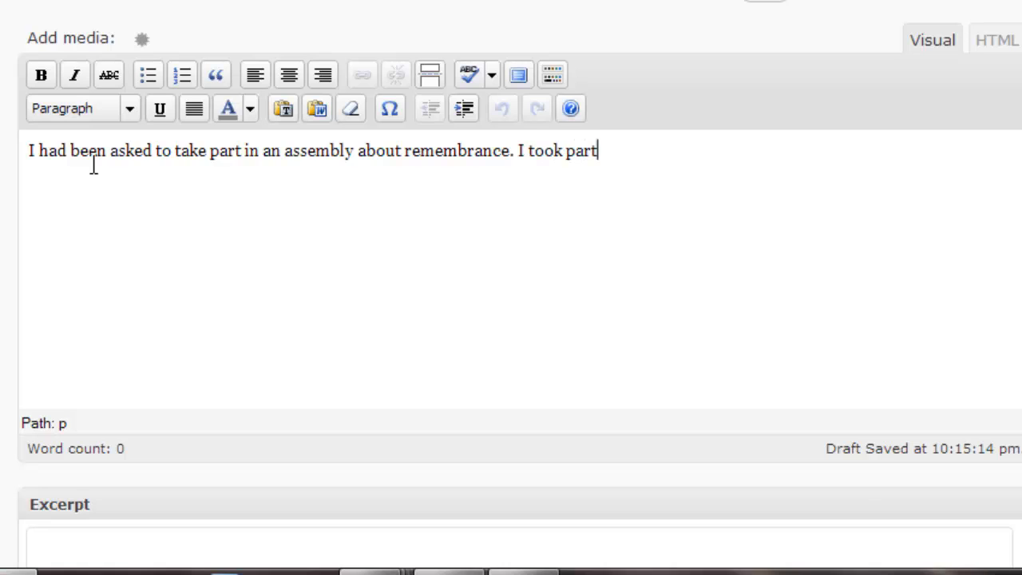
pyautogui.write(' with sever')
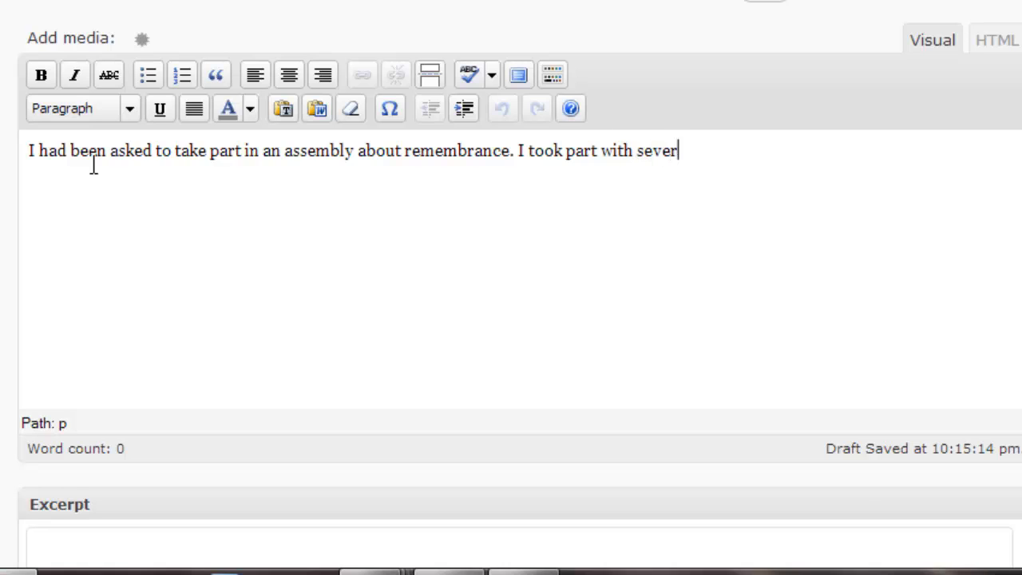
pyautogui.write('al others')
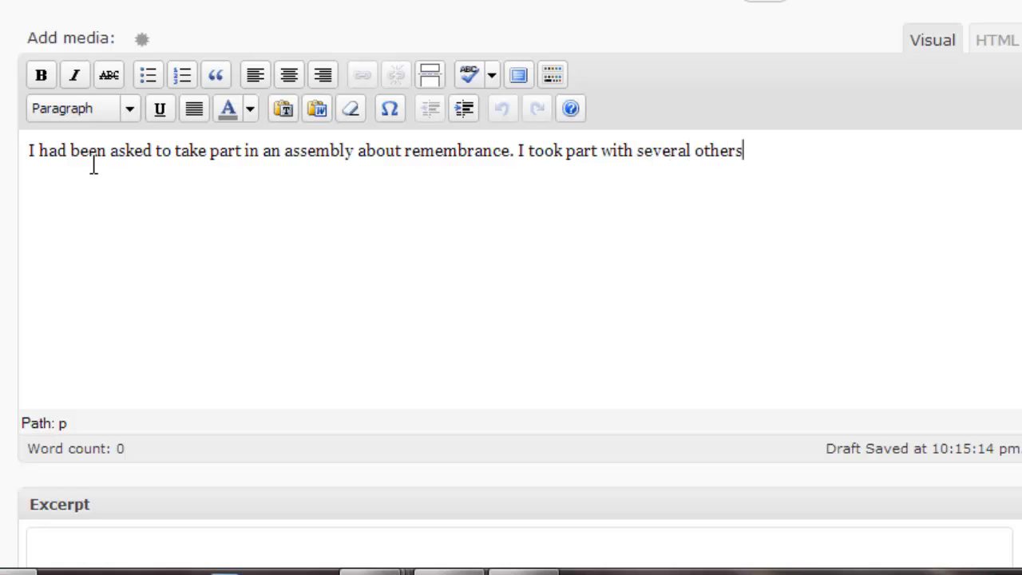
pyautogui.write(' and we ')
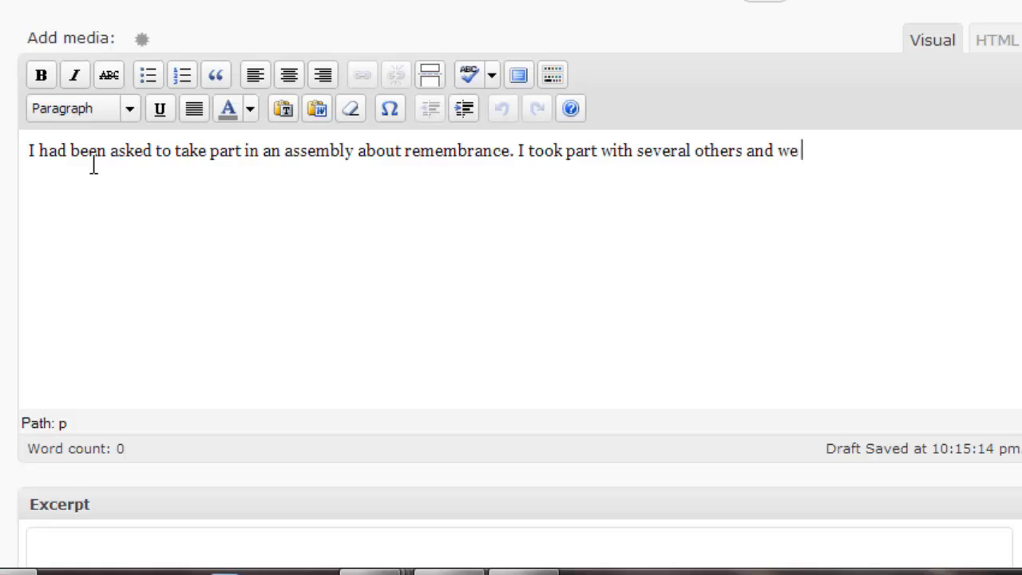
pyautogui.write('produced a ')
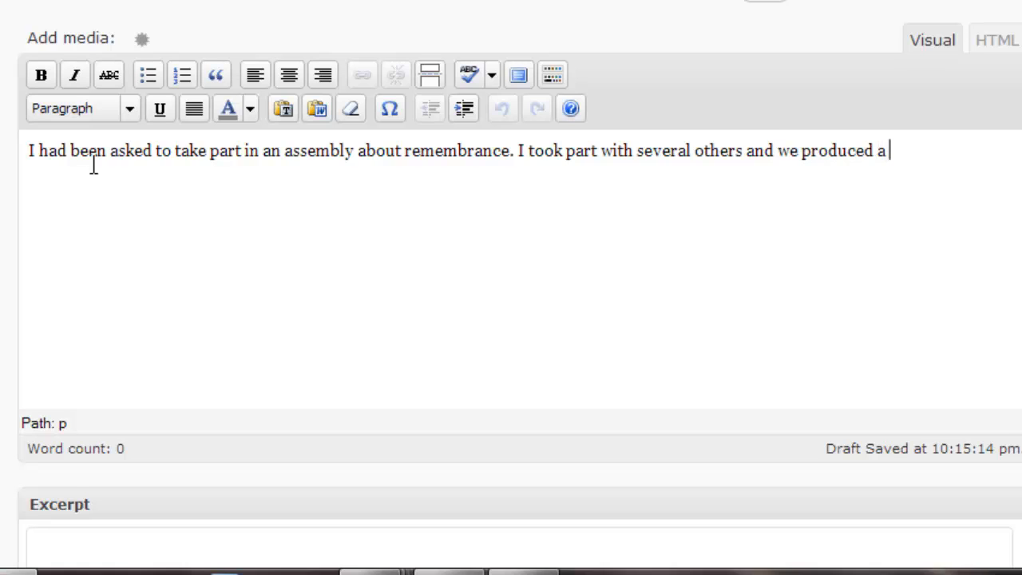
pyautogui.write('samll sc')
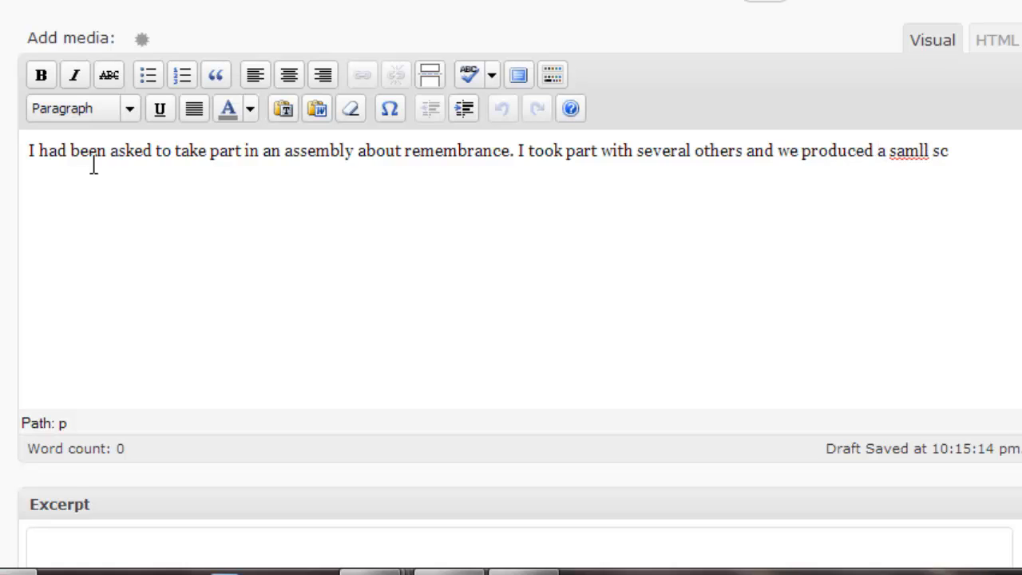
pyautogui.write('ripy')
pyautogui.press('BackSpace')
pyautogui.write('t')
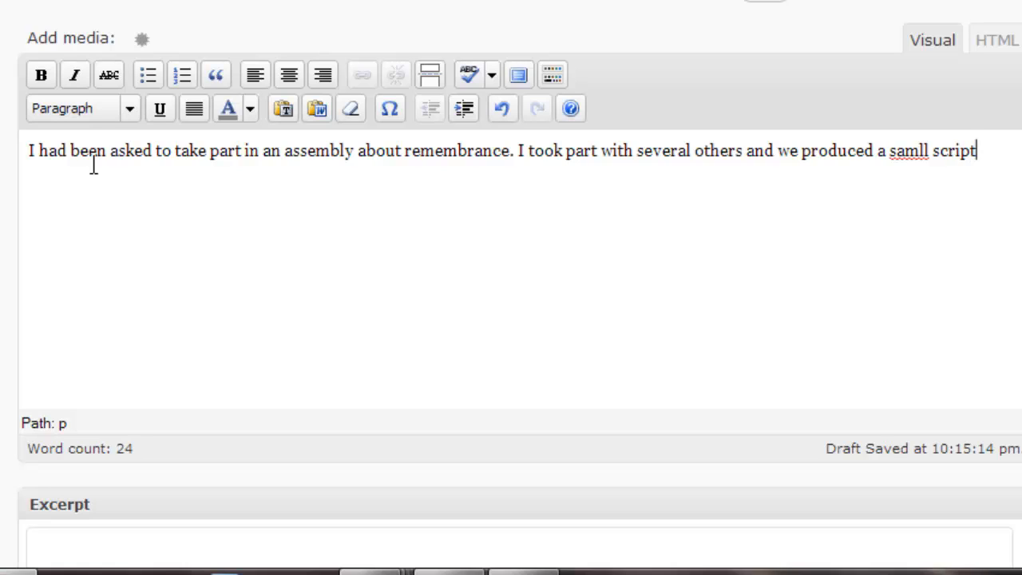
pyautogui.write('. I was nervous')
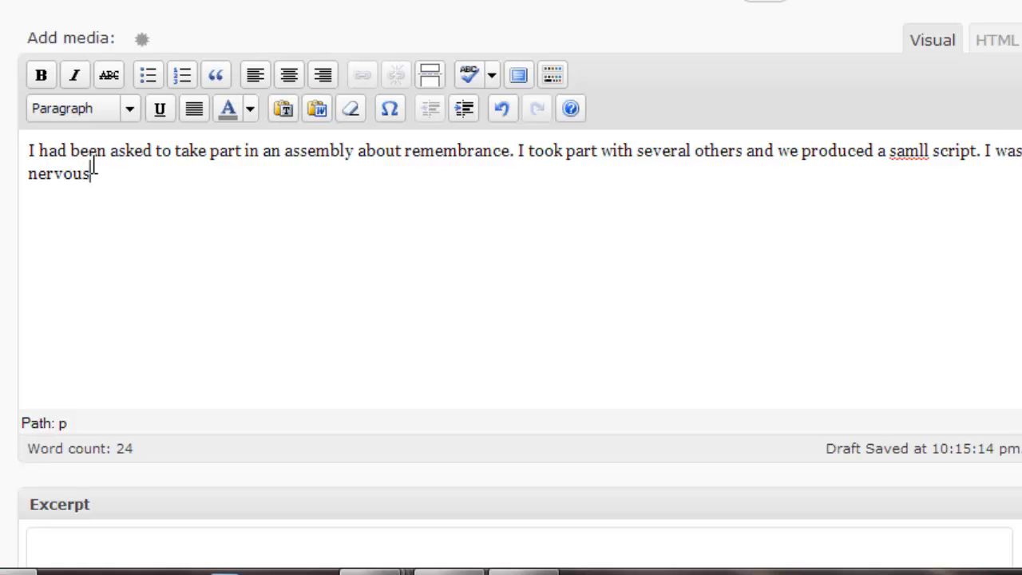
pyautogui.write(' at first but ')
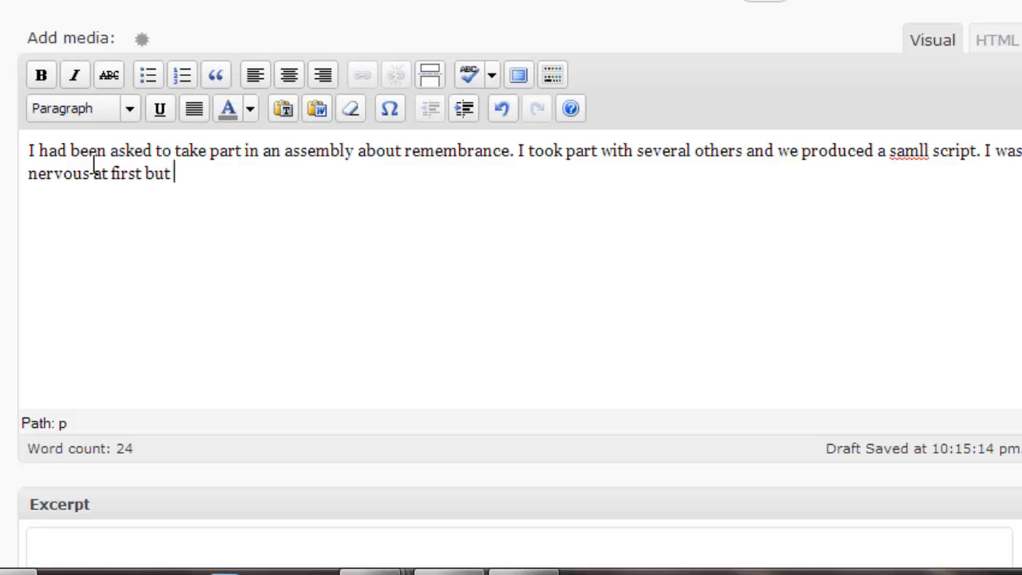
pyautogui.write('soon got used to i')
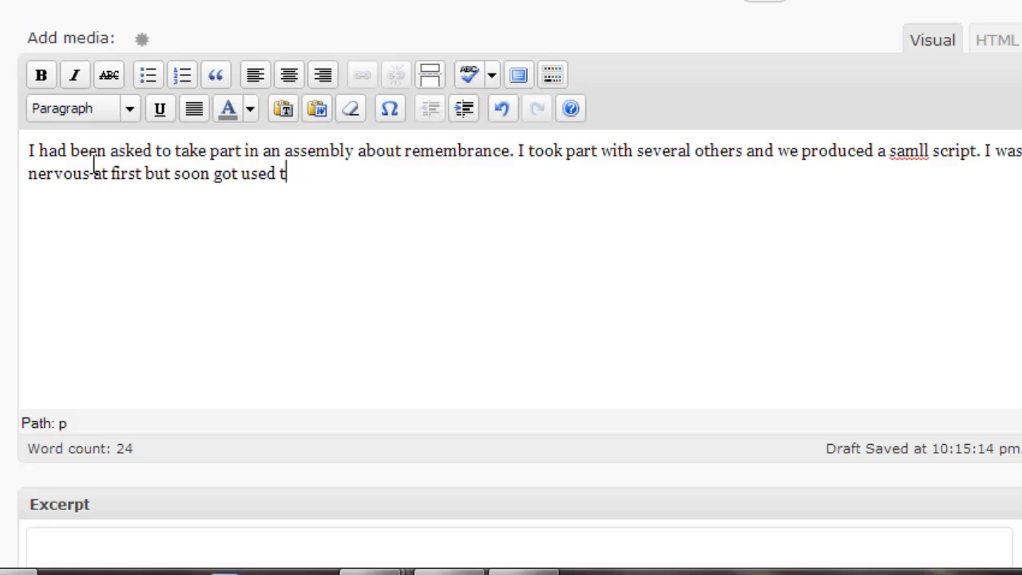
pyautogui.write('t.')
# Use the spellchecker to change 'samll' to 'small' in the post body
pyautogui.click(469, 75)
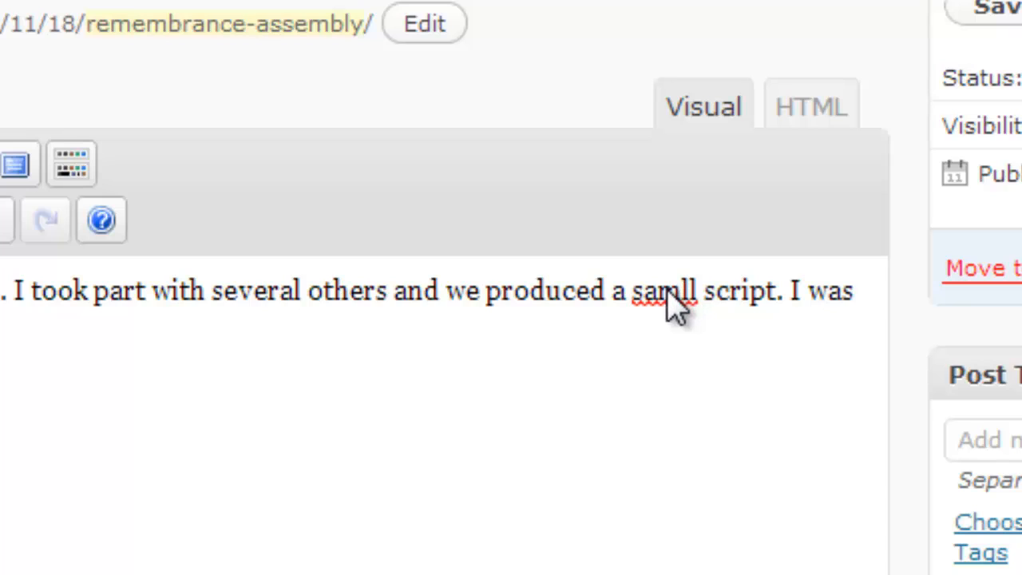
pyautogui.click(674, 304)
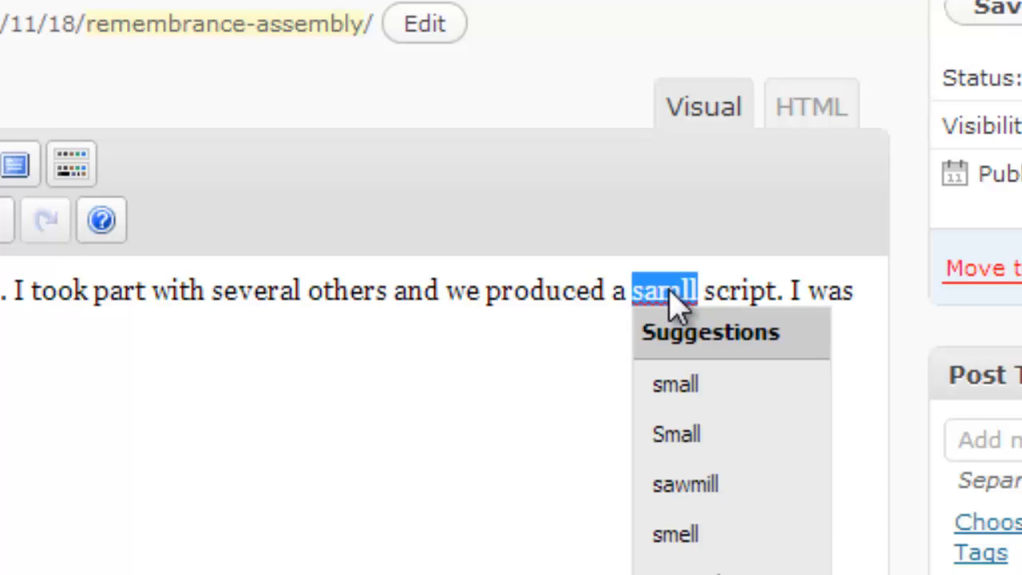
pyautogui.click(710, 391)
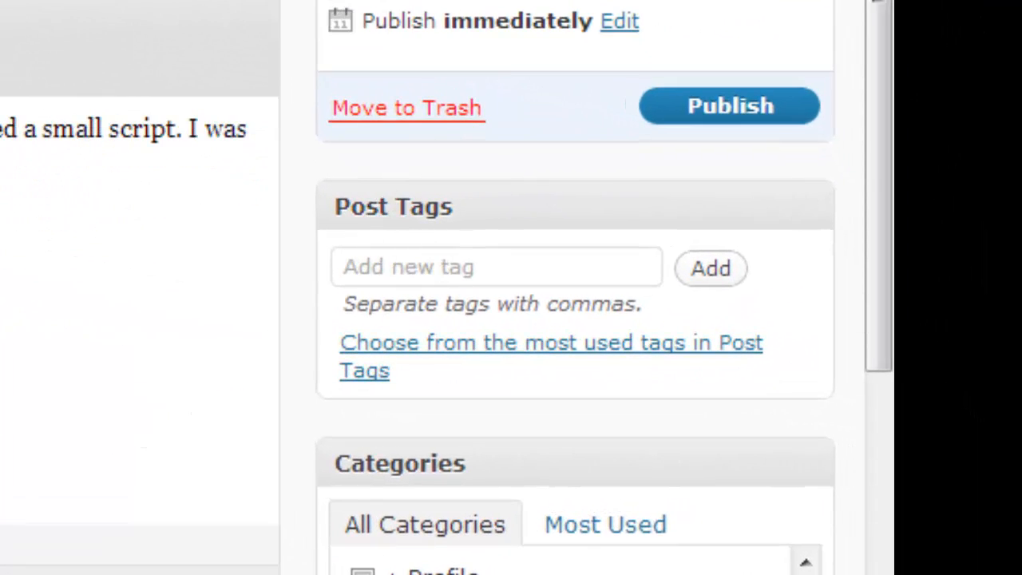
# Add the tags remembrance and confidence, plus Achievements from the most used tags
pyautogui.moveTo(881, 292); pyautogui.dragTo(887, 533)
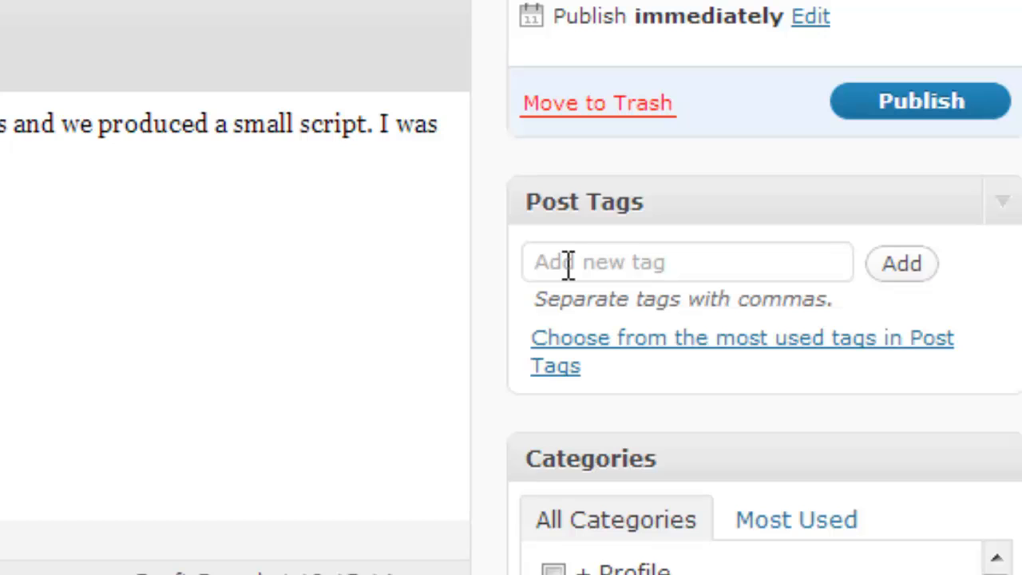
pyautogui.click(568, 266)
pyautogui.write('reme')
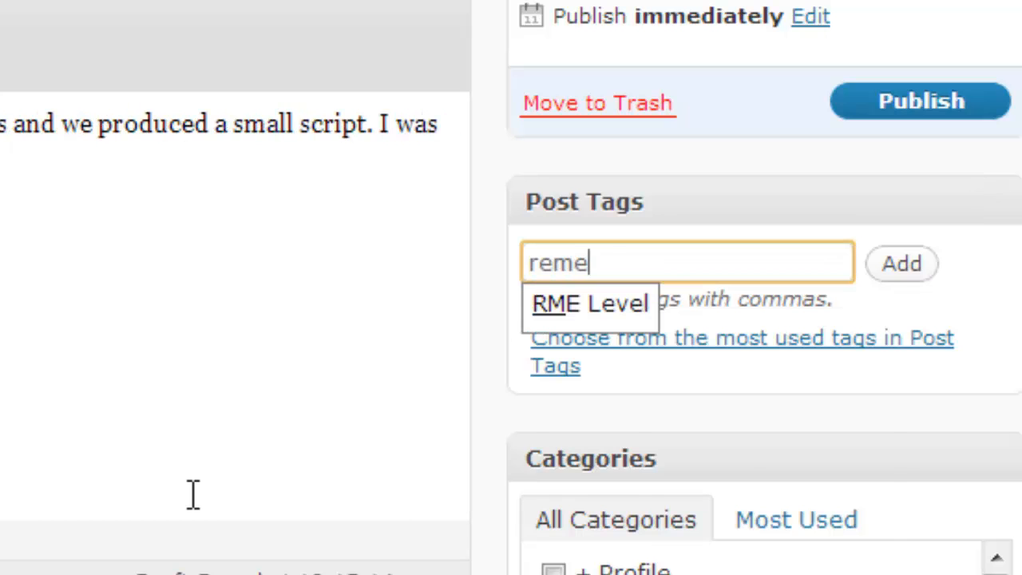
pyautogui.write('mbrance')
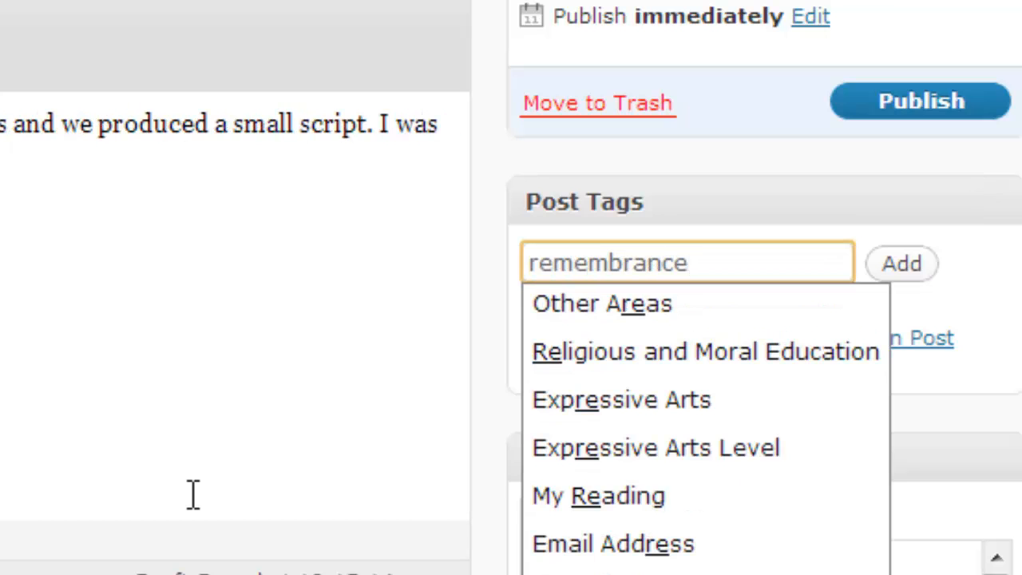
pyautogui.write(', ')
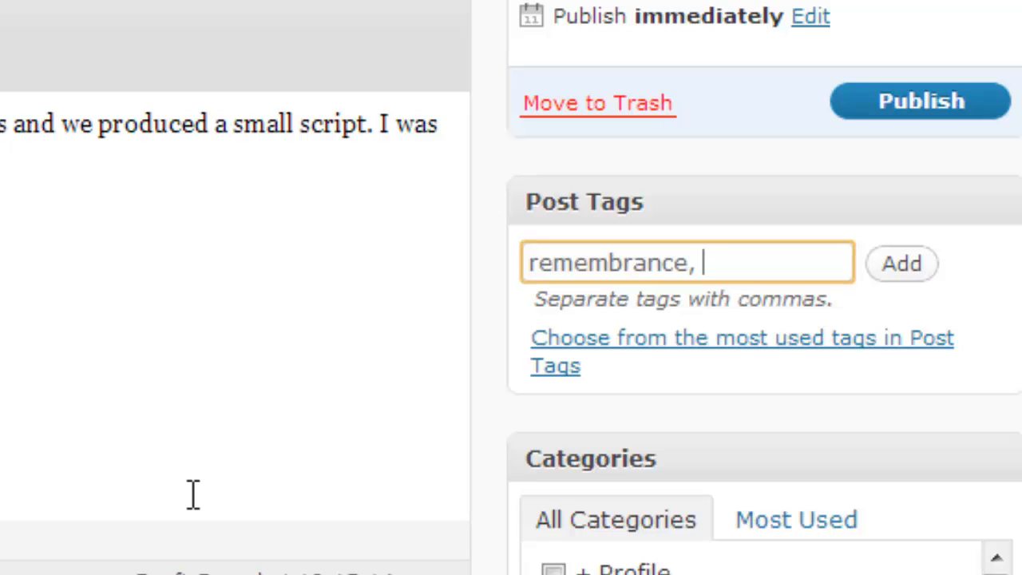
pyautogui.write('confidend')
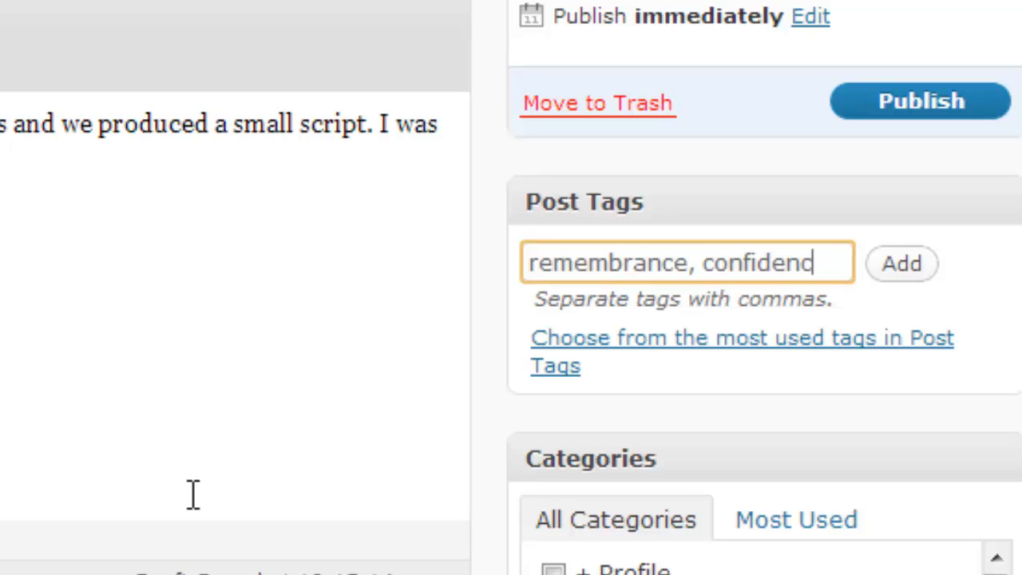
pyautogui.write('e')
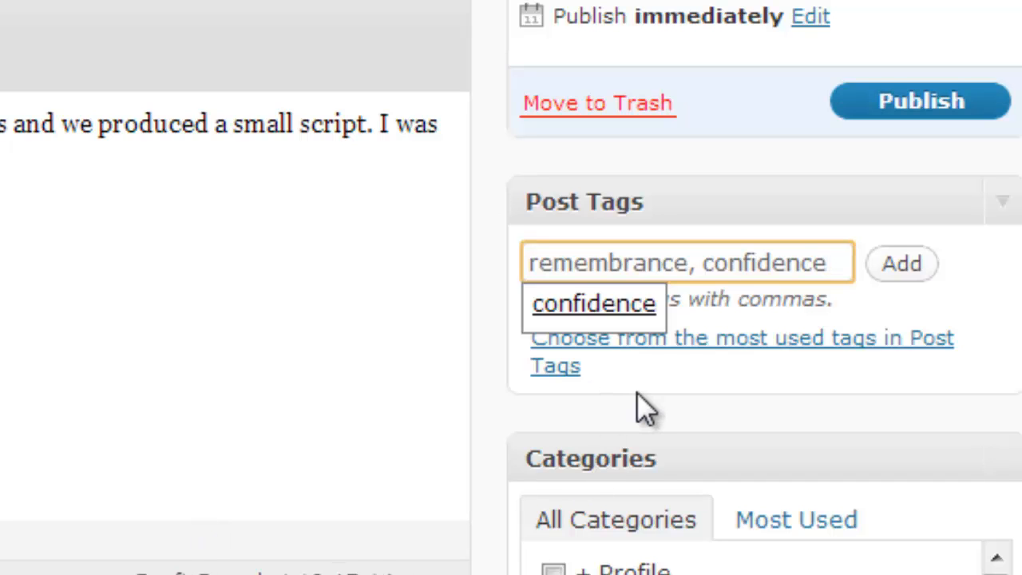
pyautogui.click(920, 269)
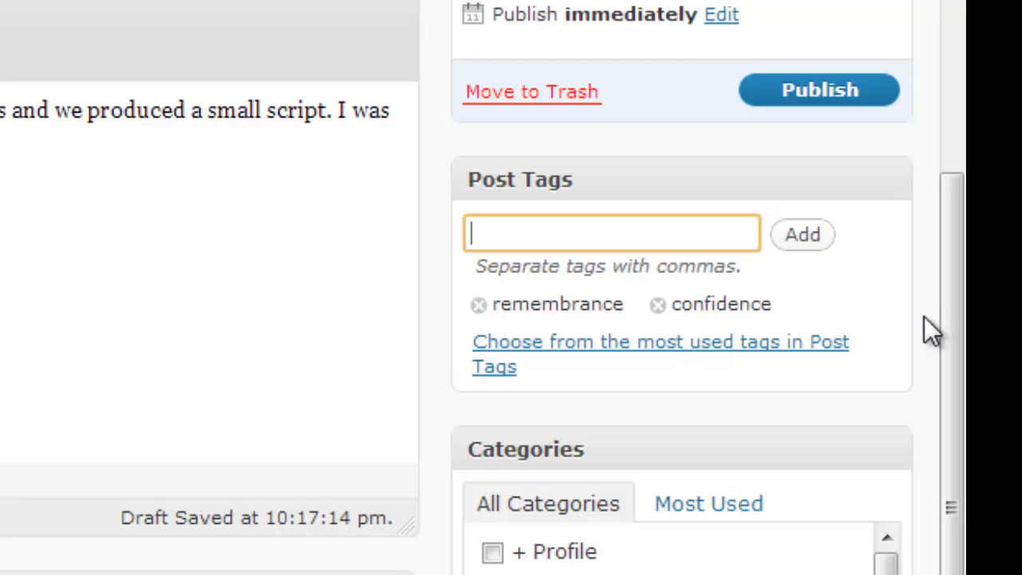
pyautogui.click(623, 363)
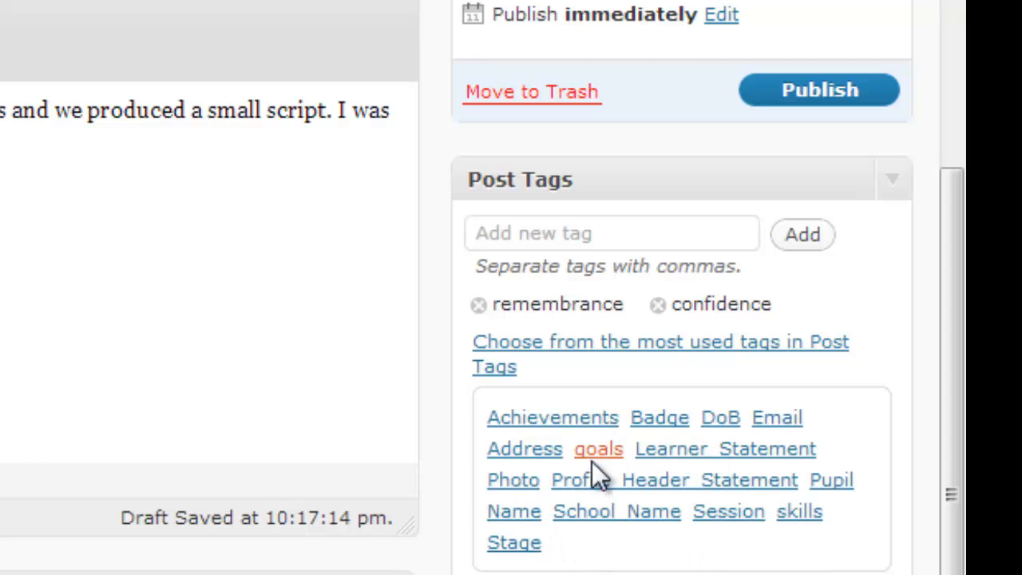
pyautogui.click(562, 419)
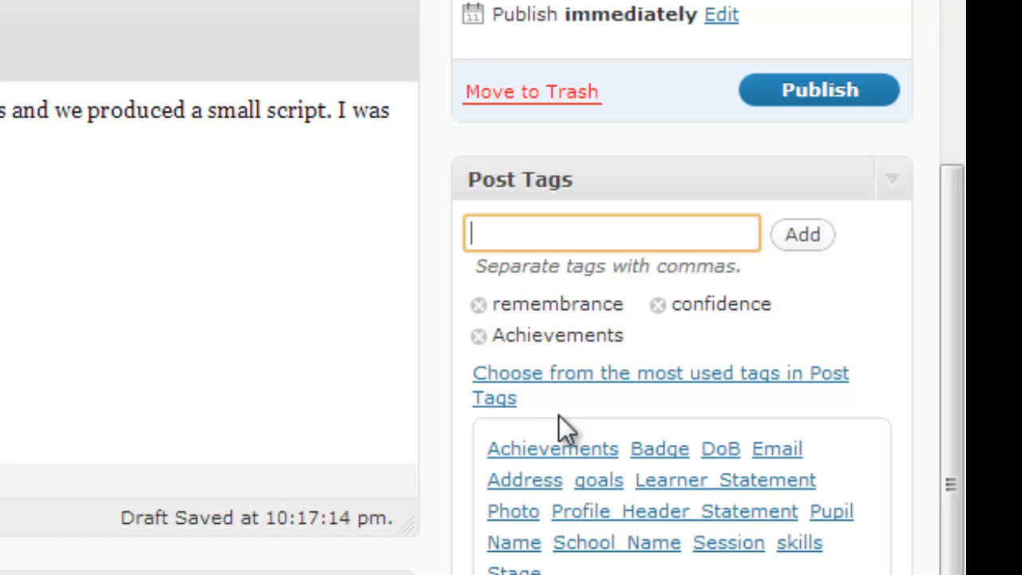
pyautogui.scroll(-5, 559, 415)
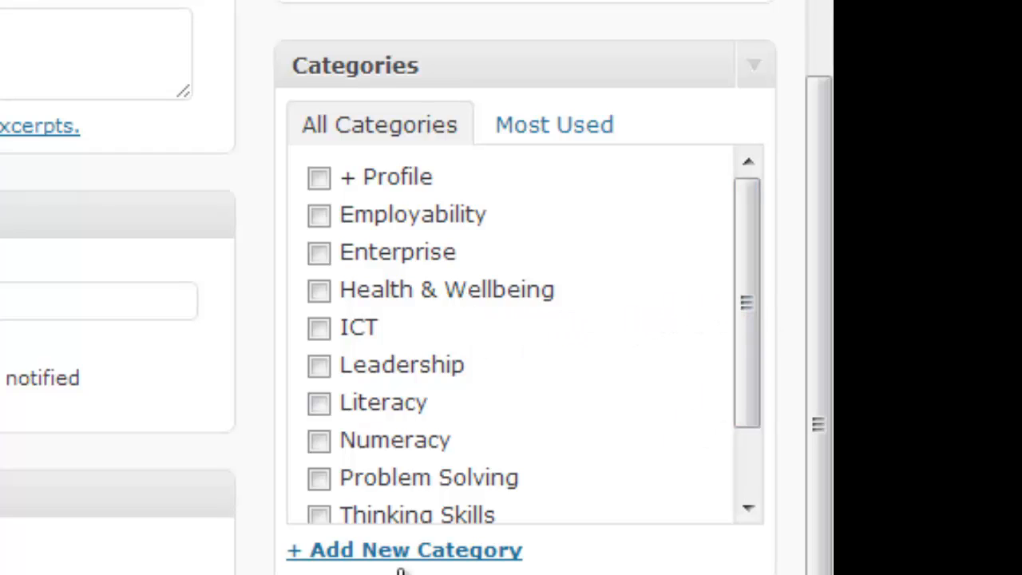
# Tick the Leadership, Literacy and Working with others categories for the post
pyautogui.click(318, 365)
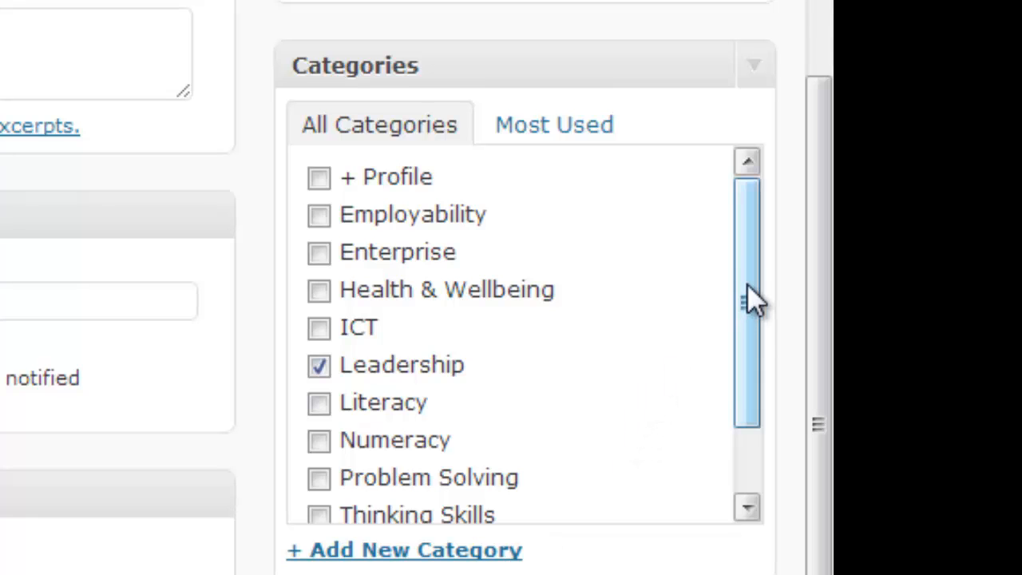
pyautogui.moveTo(751, 299); pyautogui.dragTo(760, 410)
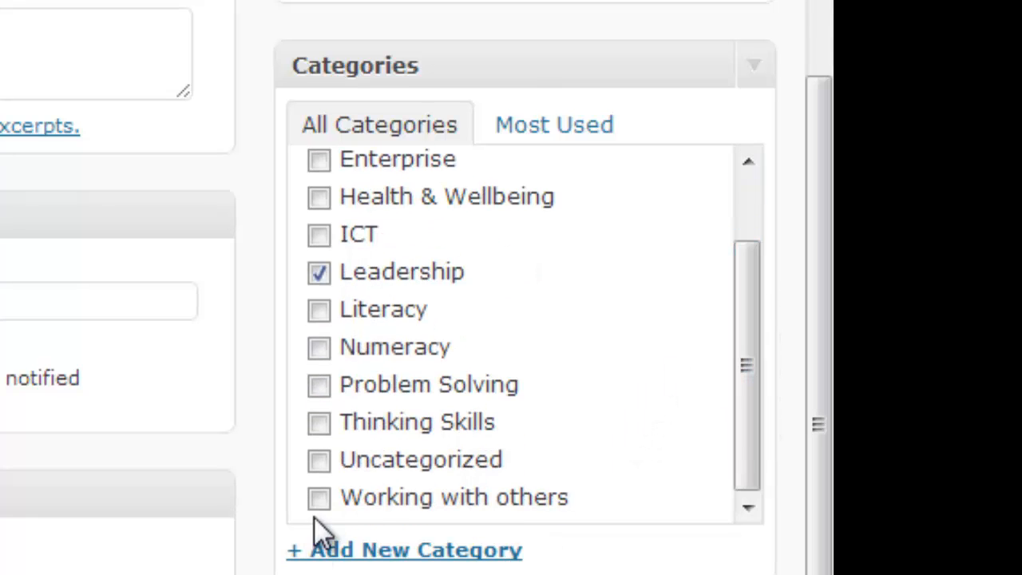
pyautogui.click(319, 497)
pyautogui.moveTo(826, 297); pyautogui.dragTo(826, 0)
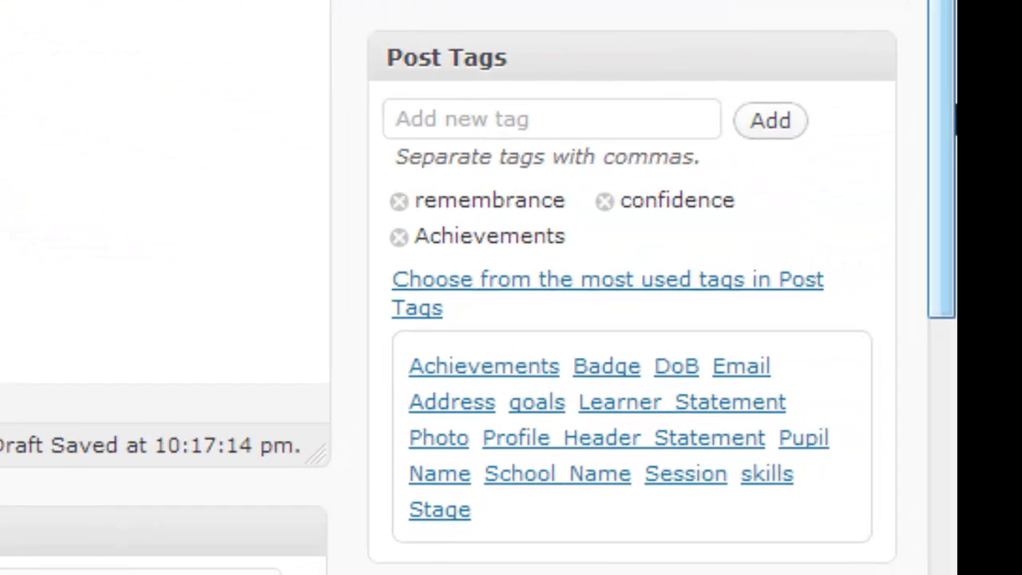
pyautogui.moveTo(956, 105); pyautogui.dragTo(956, 439)
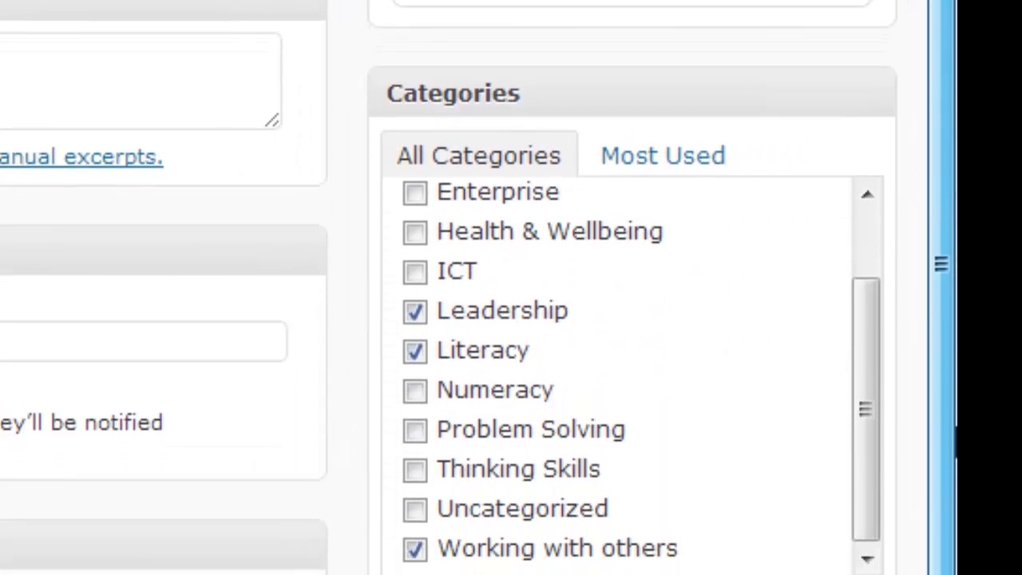
pyautogui.scroll(9, 943, 240)
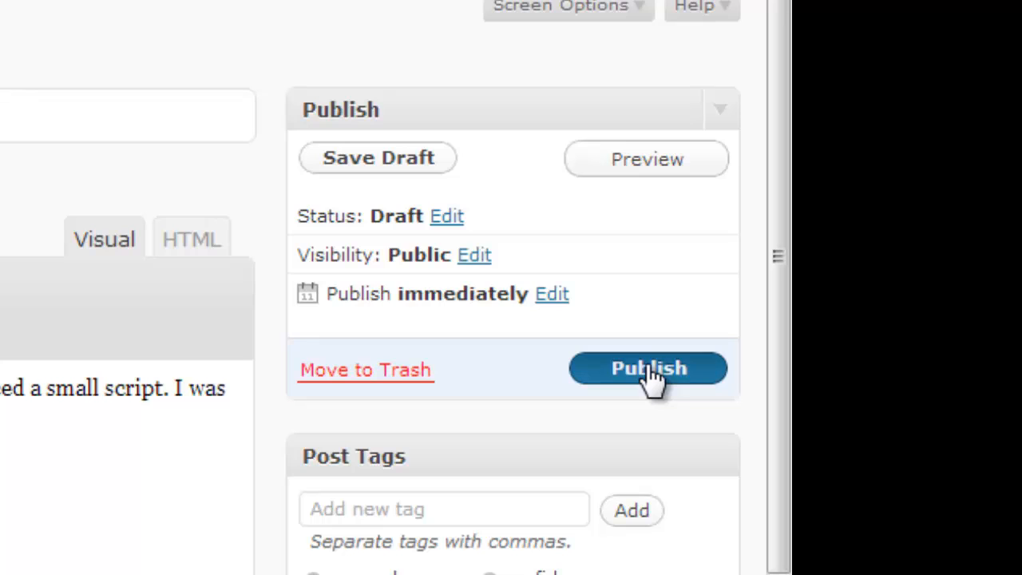
# Publish the Remembrance Assembly post and view it live on the e-portfolio
pyautogui.click(650, 369)
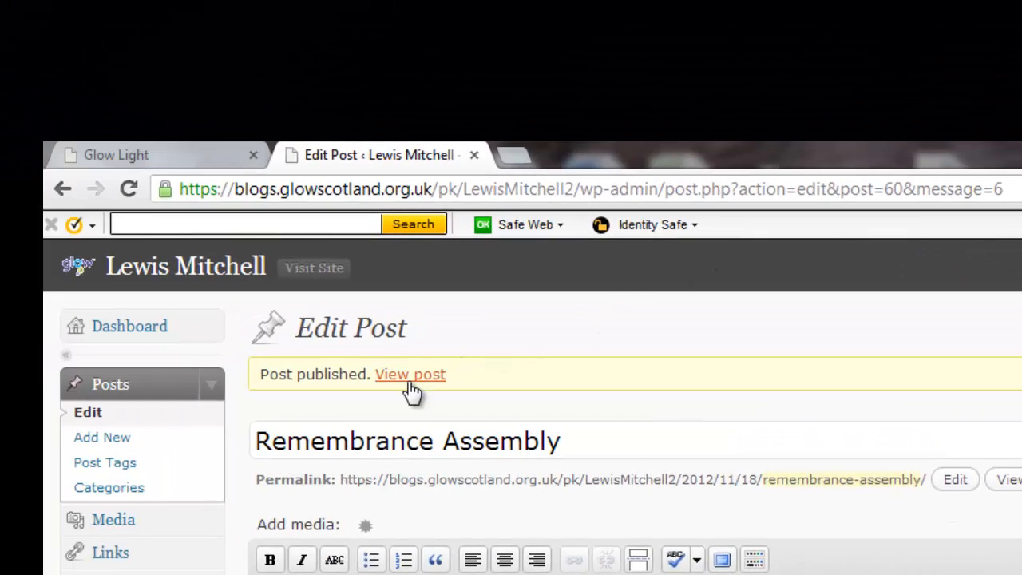
pyautogui.click(411, 376)
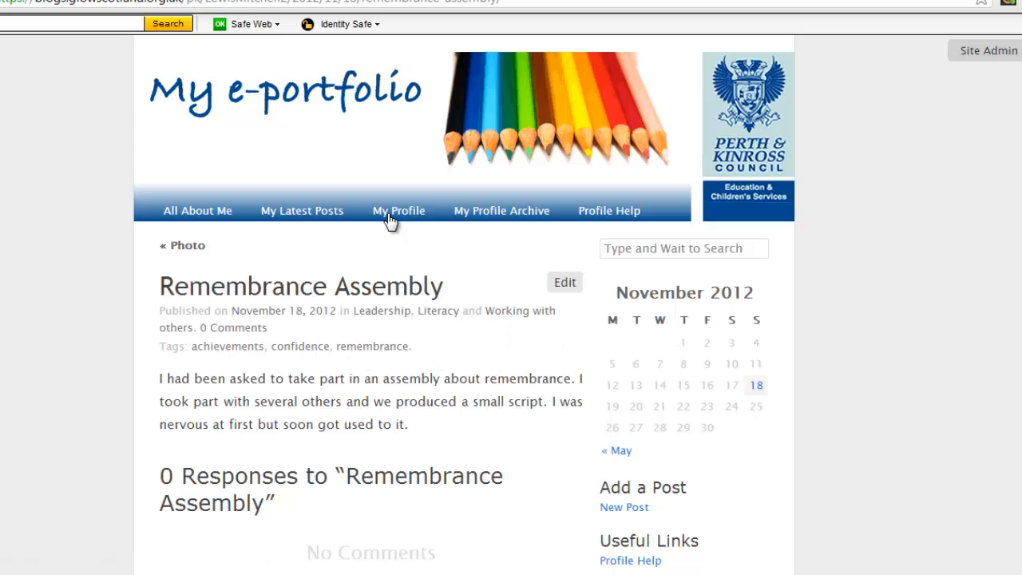
pyautogui.click(391, 219)
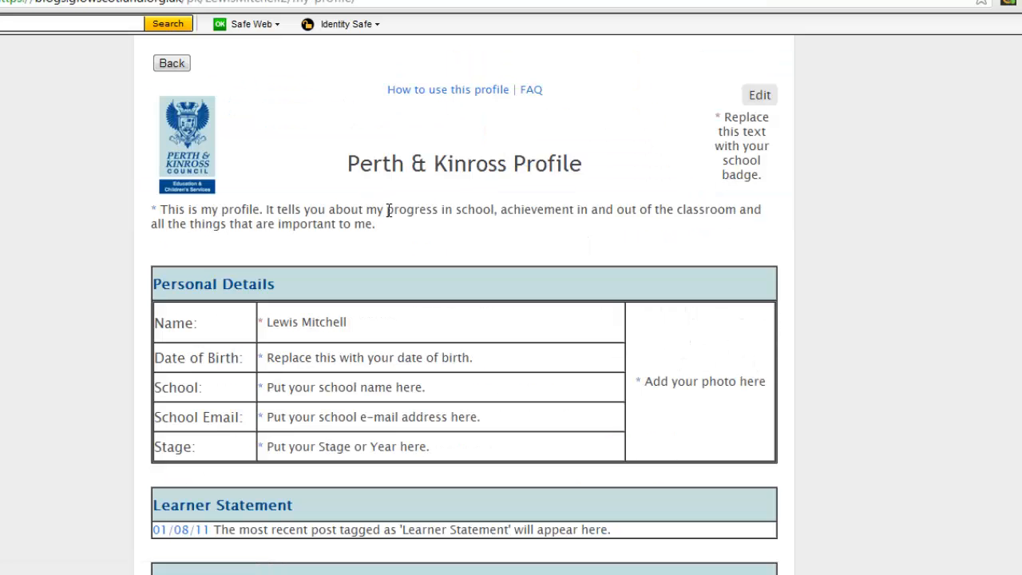
pyautogui.scroll(-3, 389, 211)
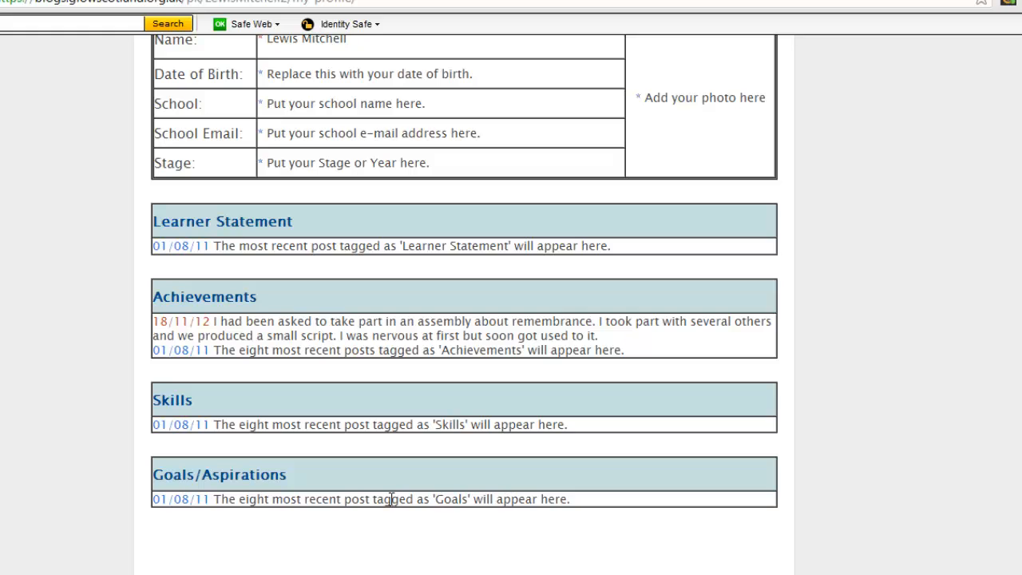
pyautogui.scroll(3, 336, 491)
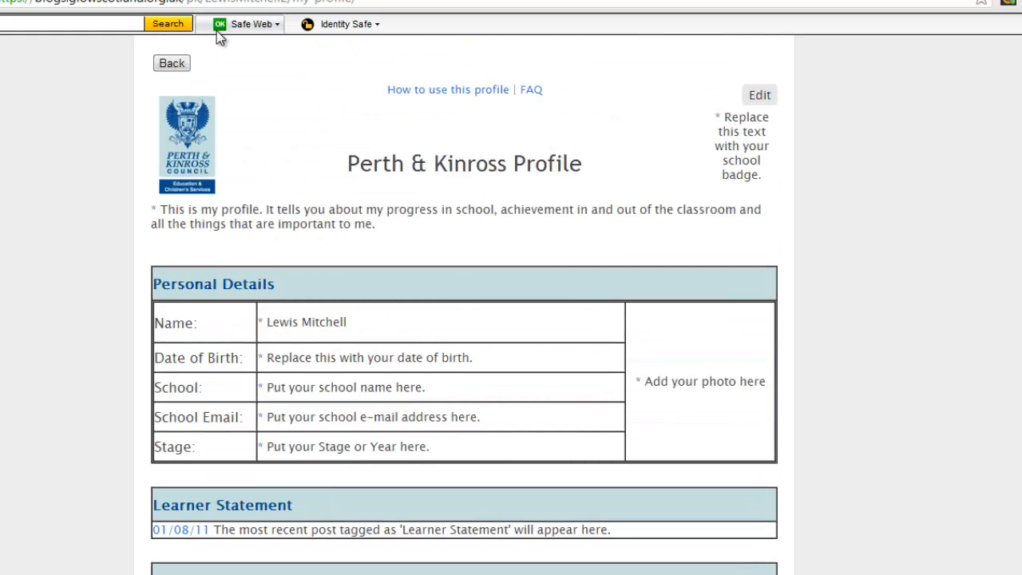
pyautogui.click(172, 63)
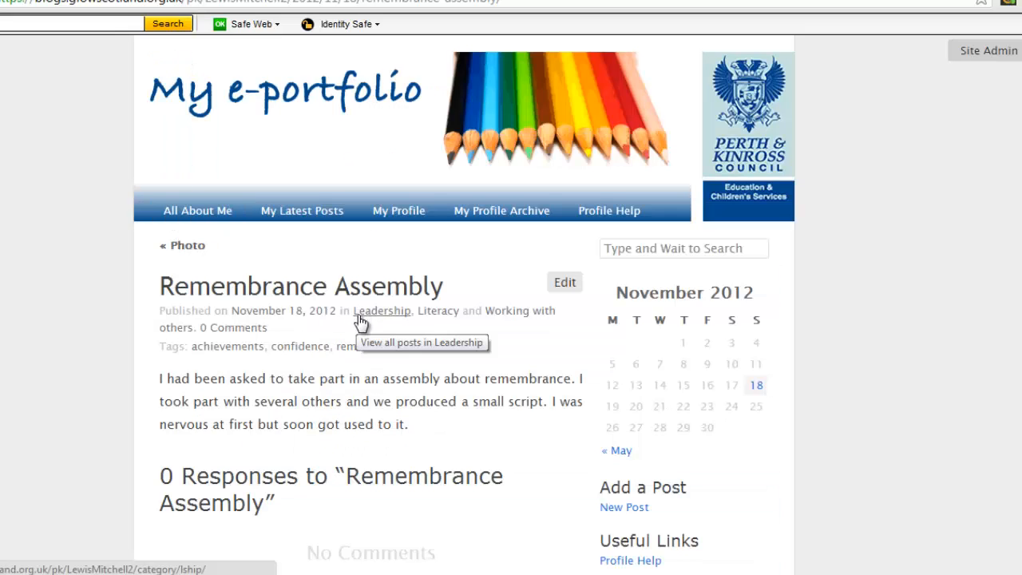
# Check My Latest Posts lists Remembrance Assembly first, then start a blank new post
pyautogui.click(198, 214)
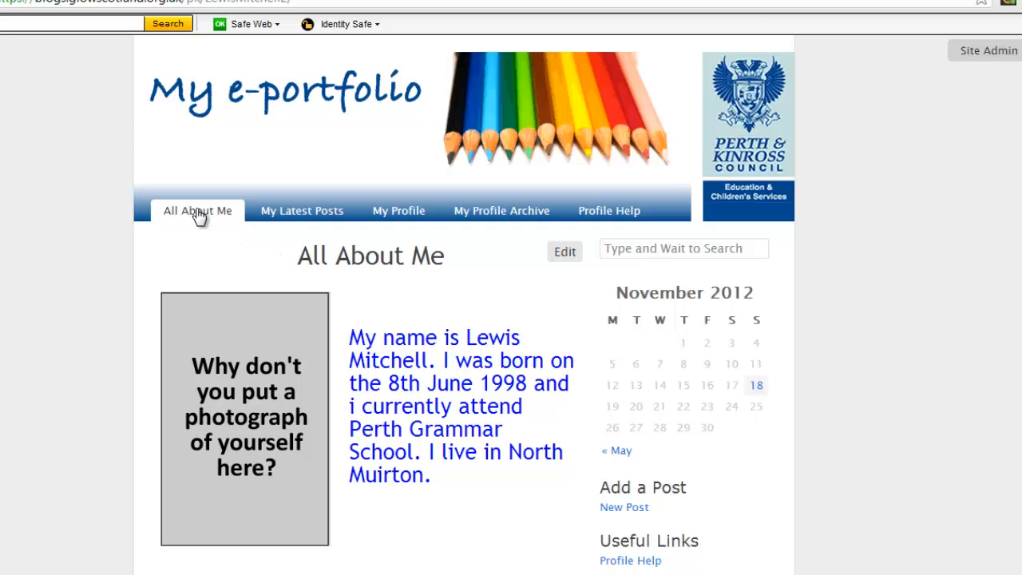
pyautogui.click(278, 212)
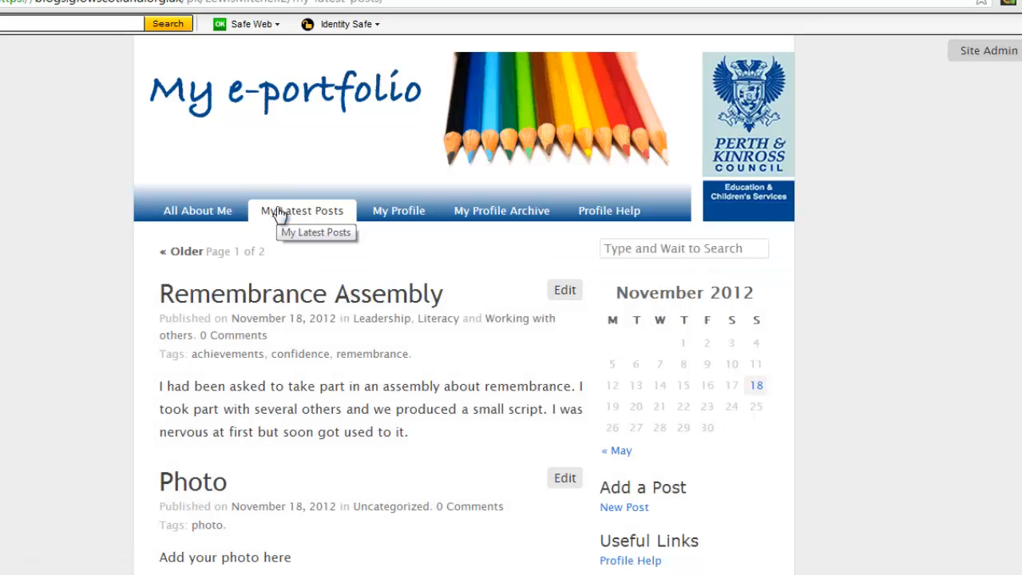
pyautogui.scroll(-2, 287, 224)
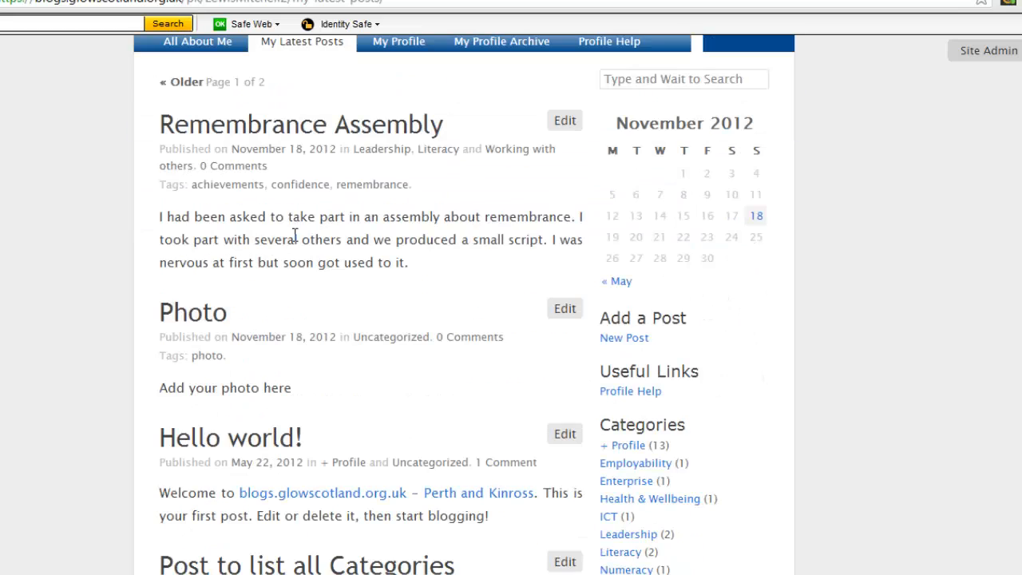
pyautogui.click(635, 338)
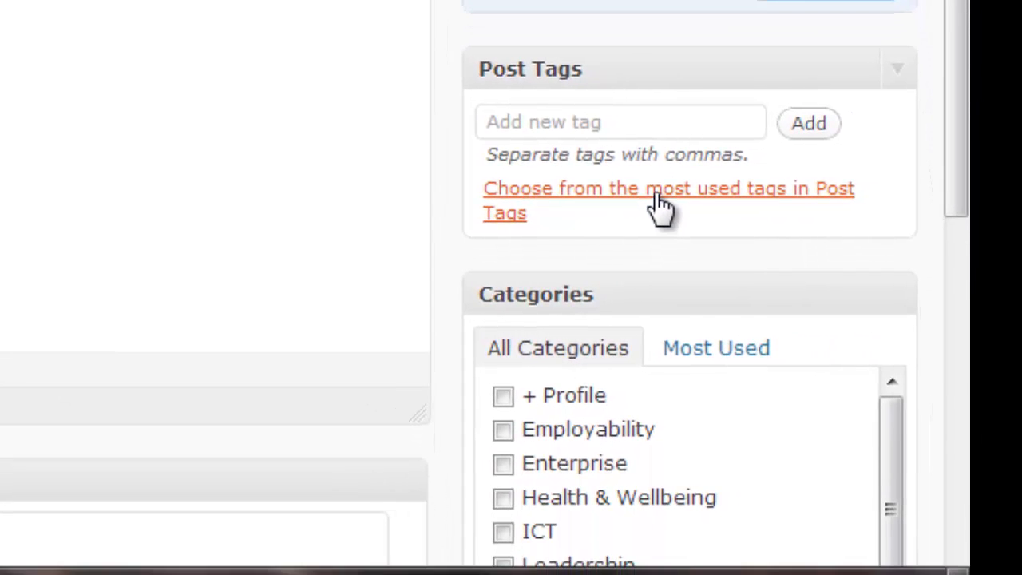
# Show the most used Post Tags, with Achievements most prominent, and glance at Categories
pyautogui.click(655, 196)
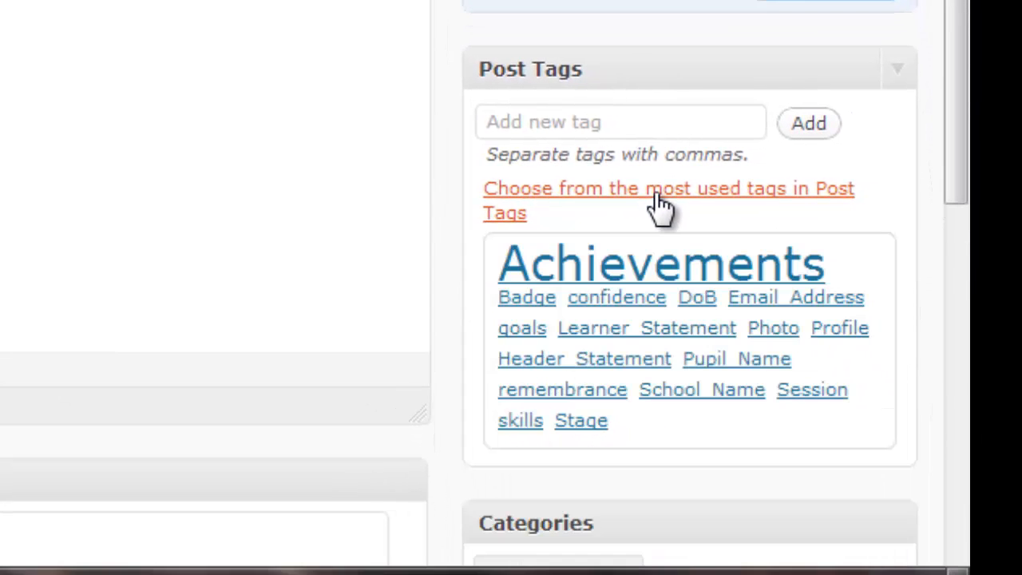
pyautogui.moveTo(962, 123); pyautogui.dragTo(955, 536)
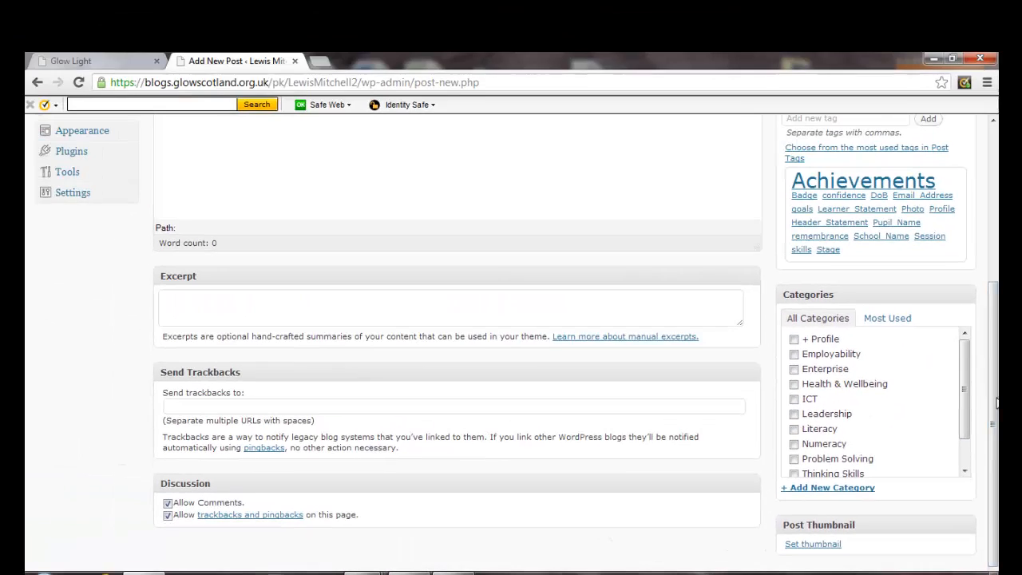
pyautogui.moveTo(996, 398); pyautogui.dragTo(972, 184)
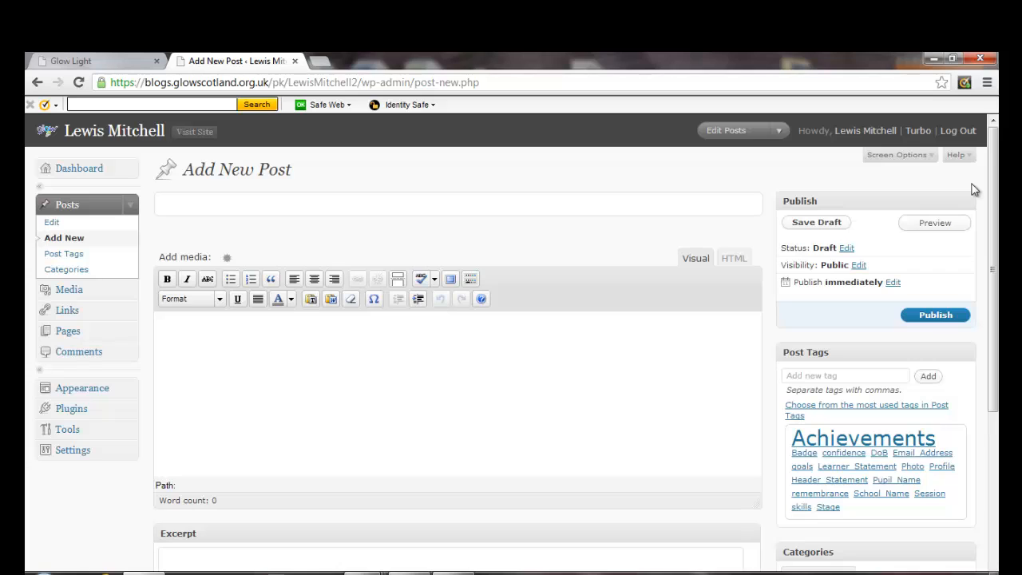